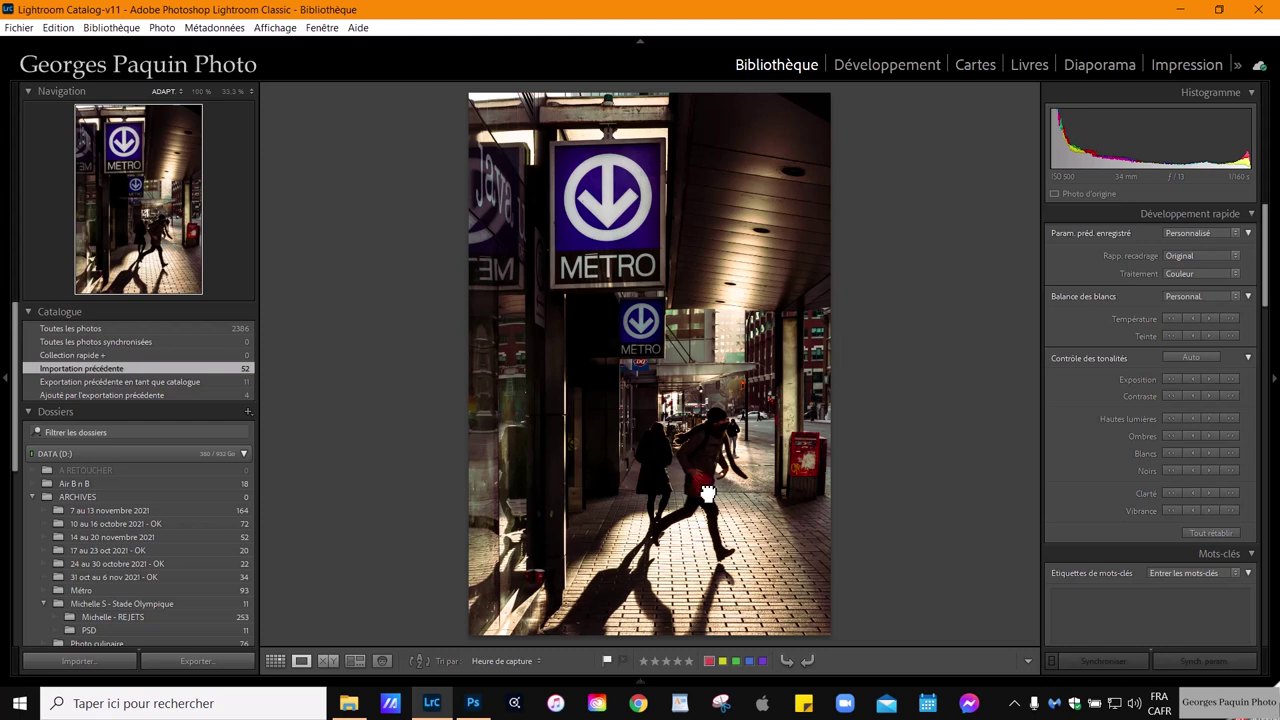
Zoom into the Métro photo and inspect the people, pavement shadows, ceiling slats and buildings
left_click(706, 490)
left_click_drag(746, 306, 713, 459)
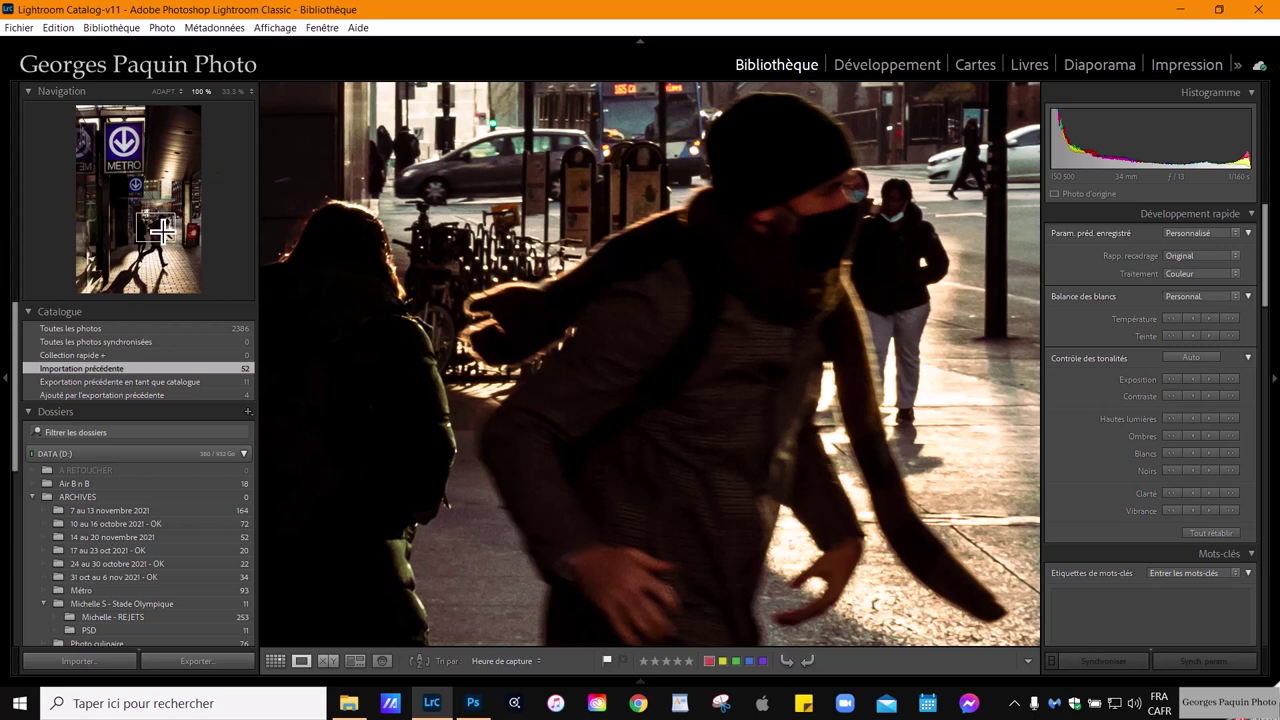
left_click(150, 268)
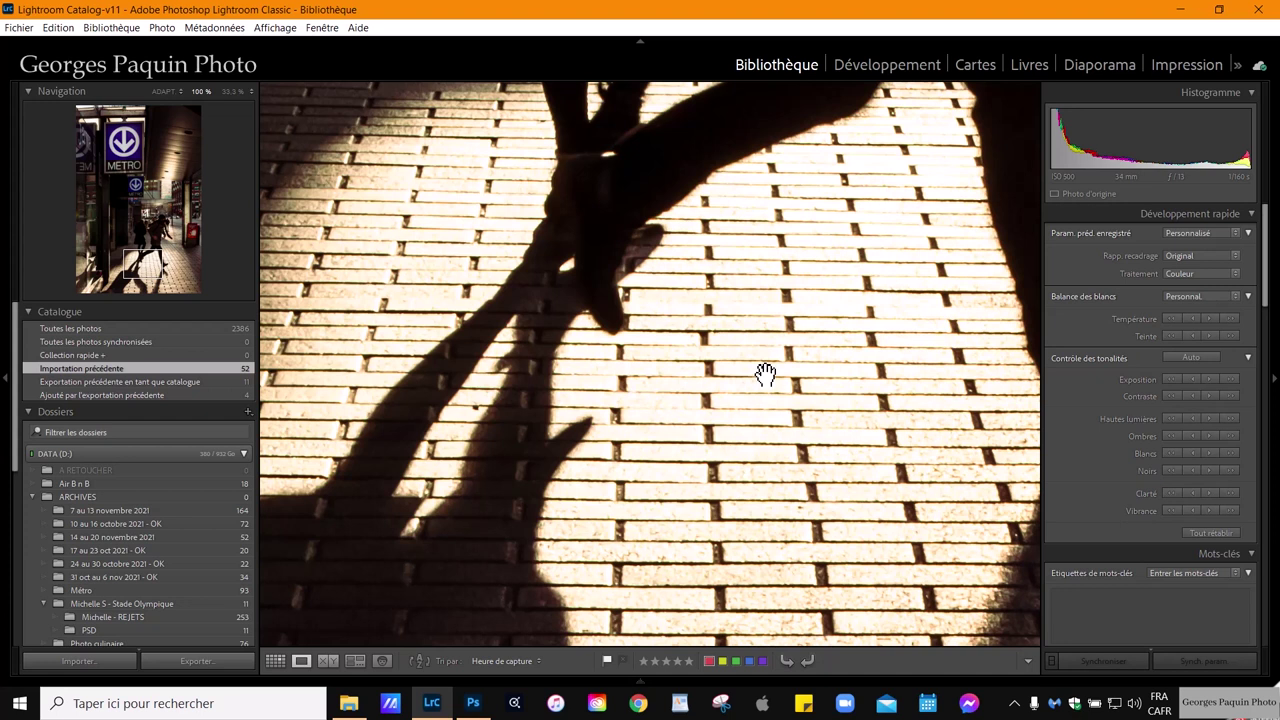
left_click_drag(145, 265, 178, 180)
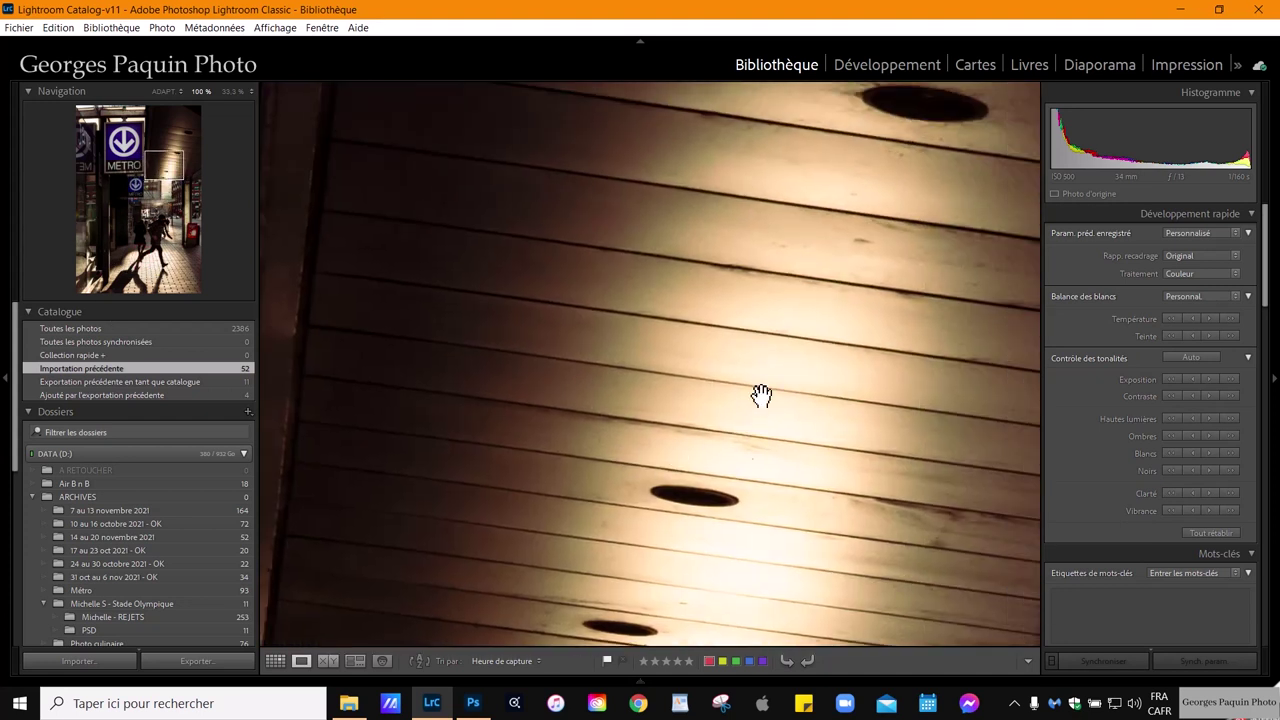
left_click_drag(720, 514, 774, 234)
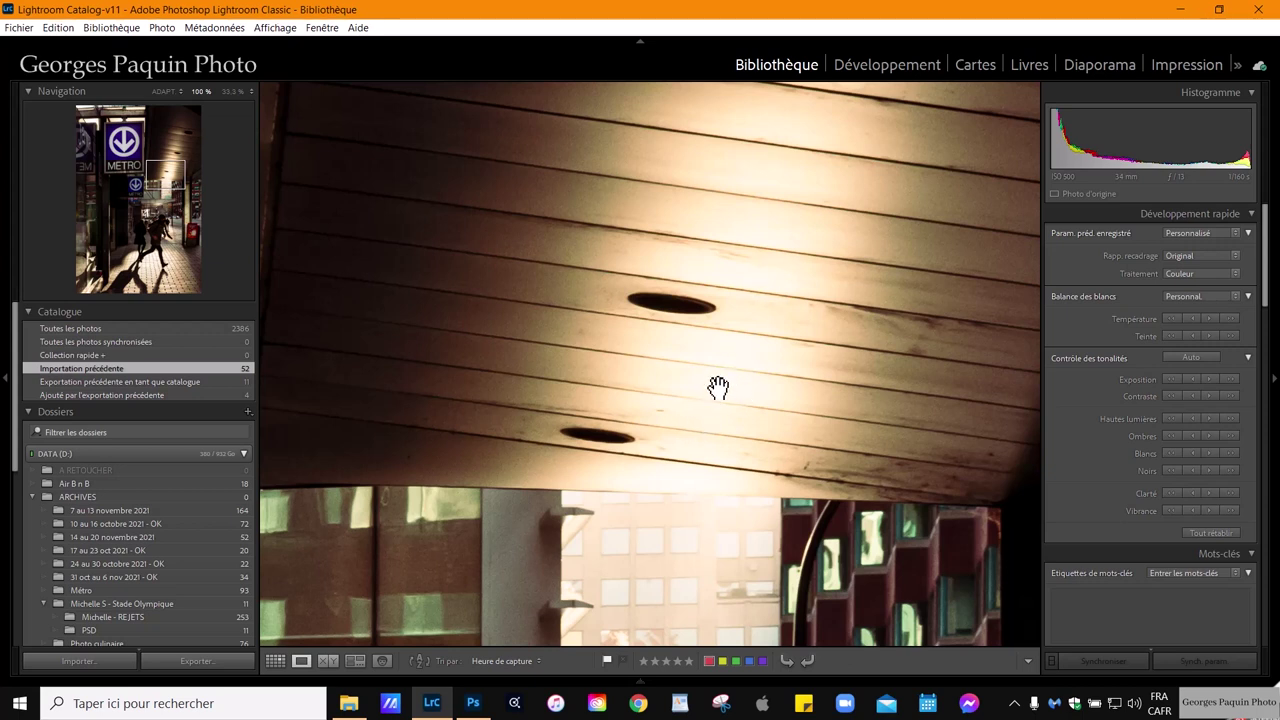
left_click(718, 390)
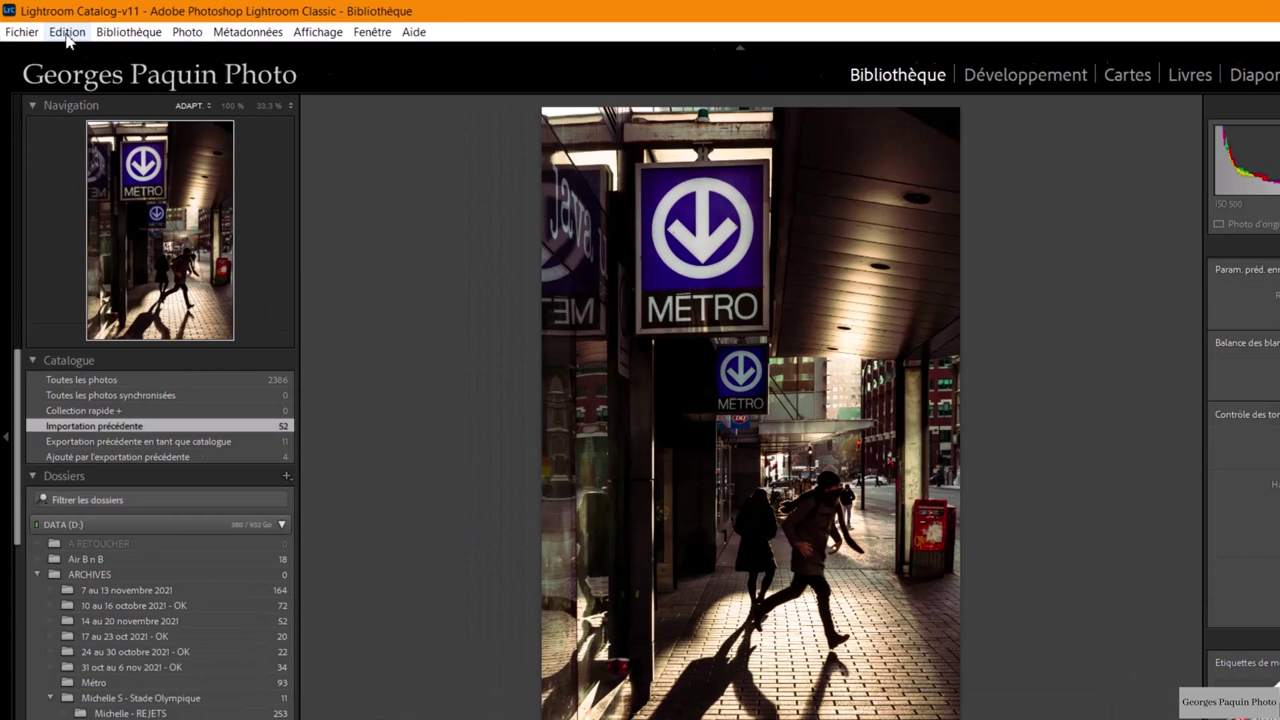
Open Lightroom's Edition externe preferences, keeping PSD format and ProPhoto RVB colour space
left_click(58, 28)
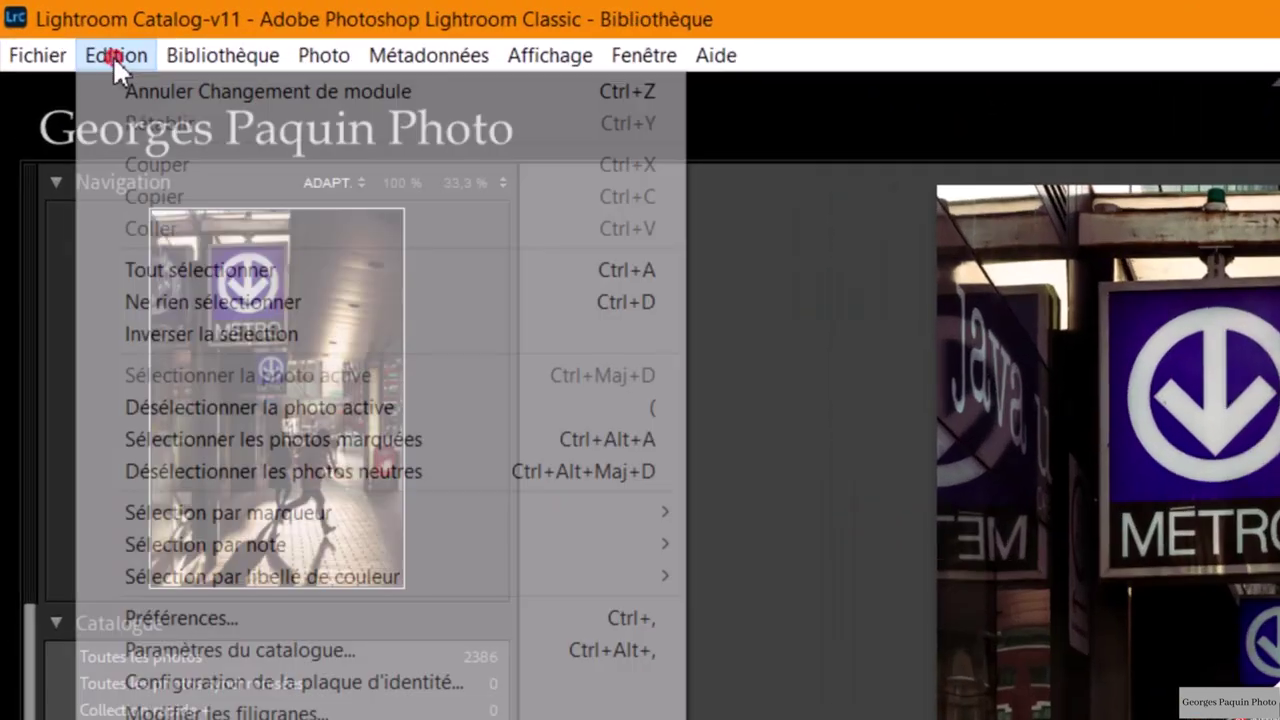
left_click(272, 620)
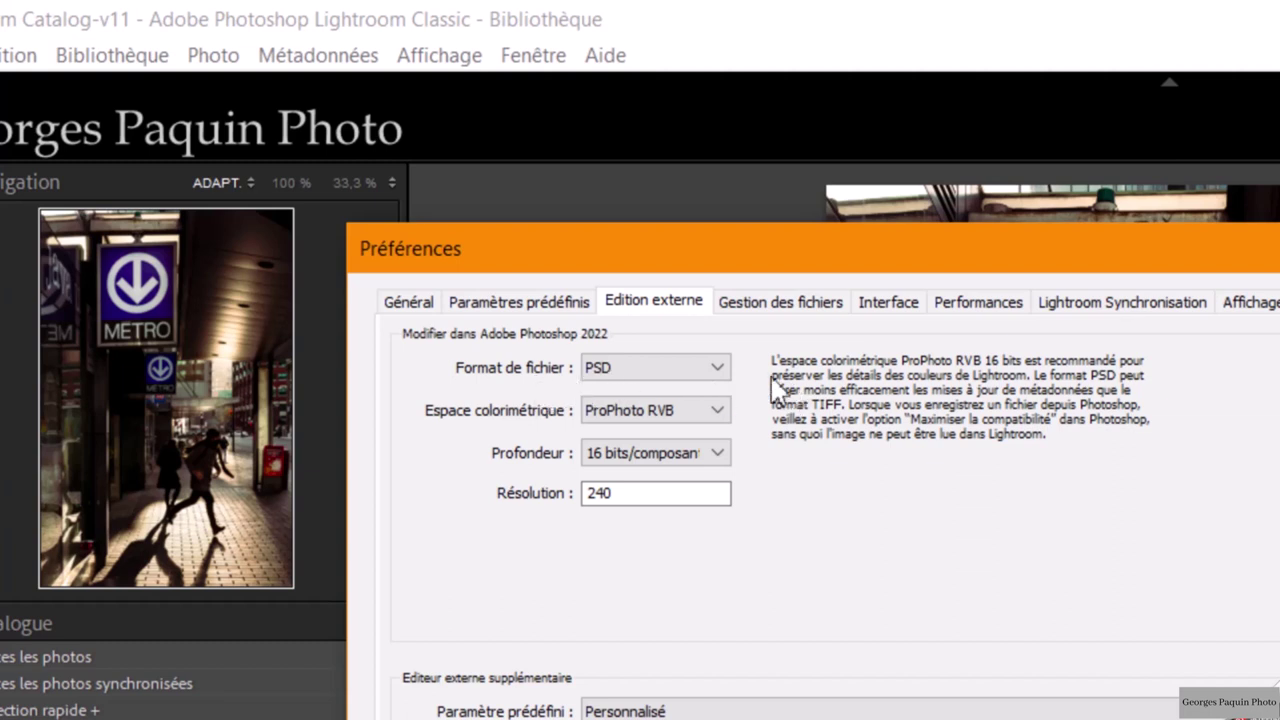
left_click(716, 373)
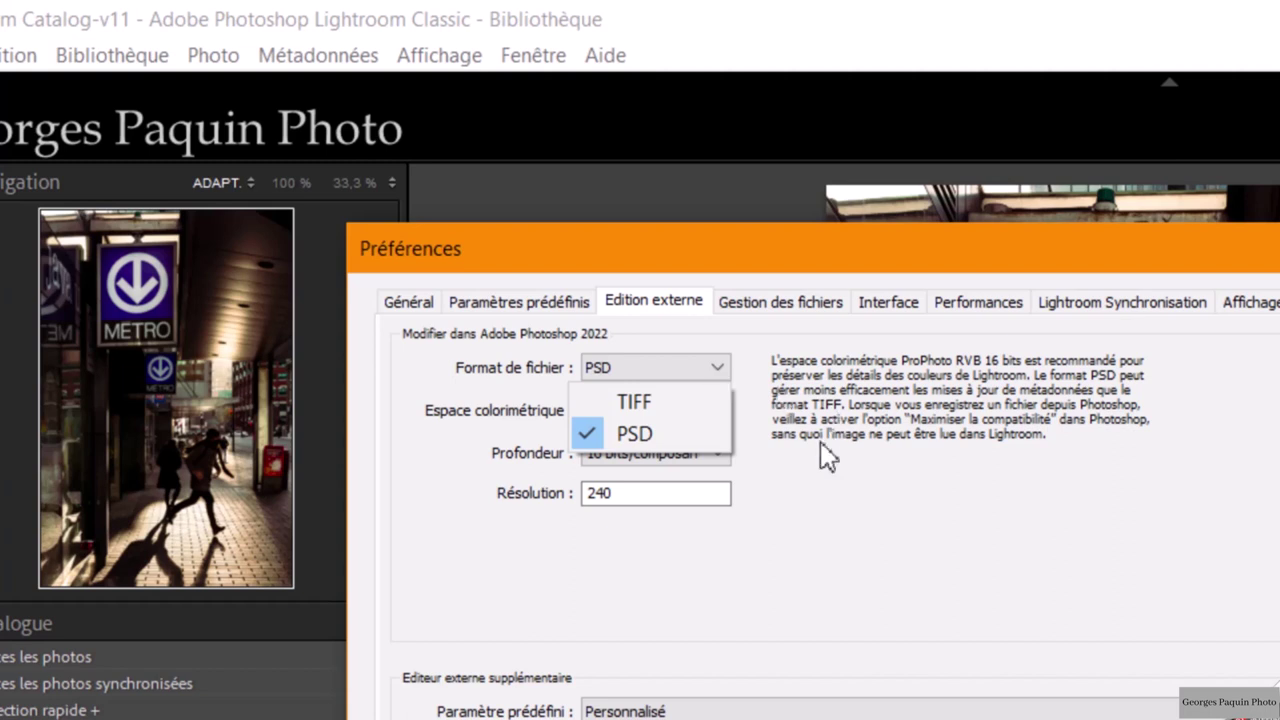
left_click(855, 496)
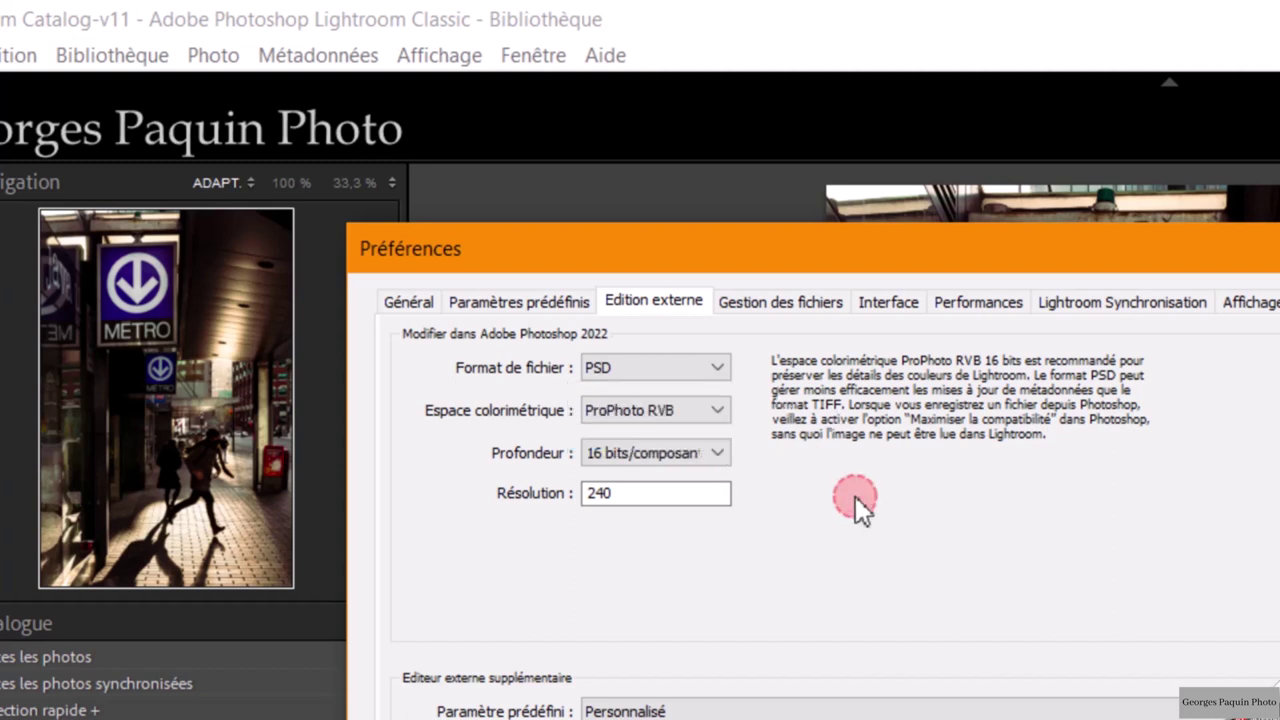
left_click(714, 412)
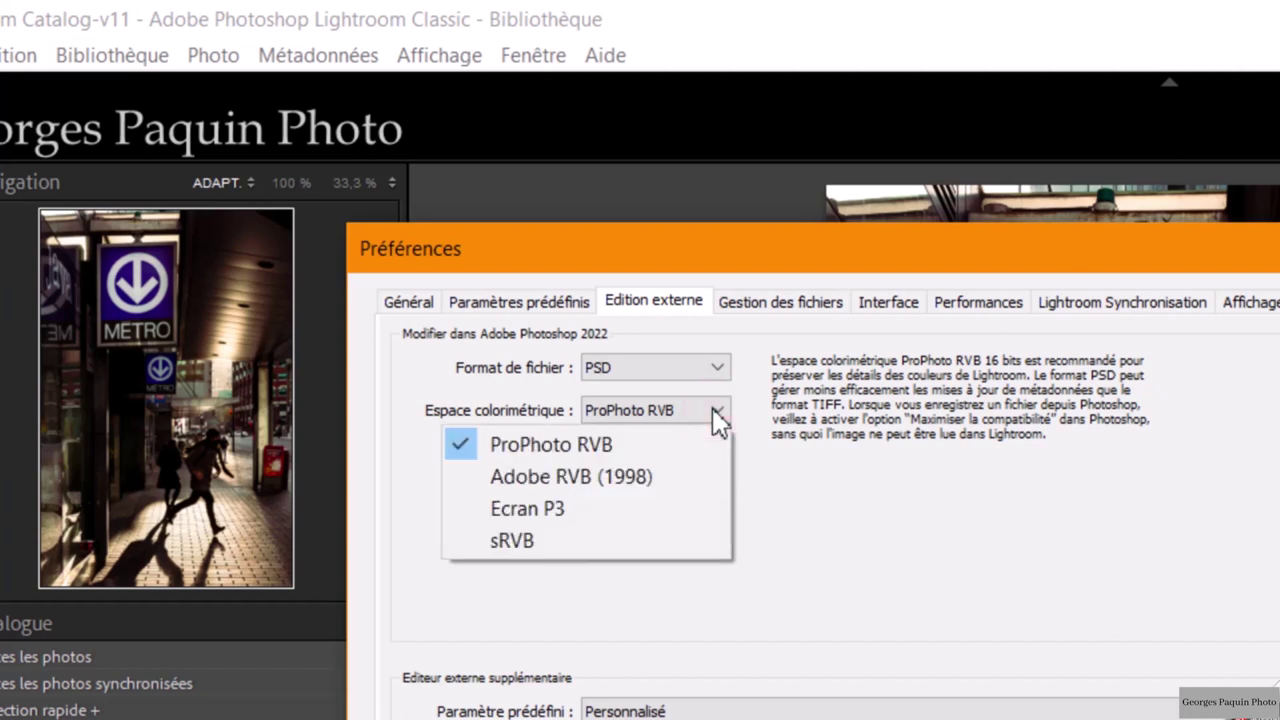
left_click(814, 534)
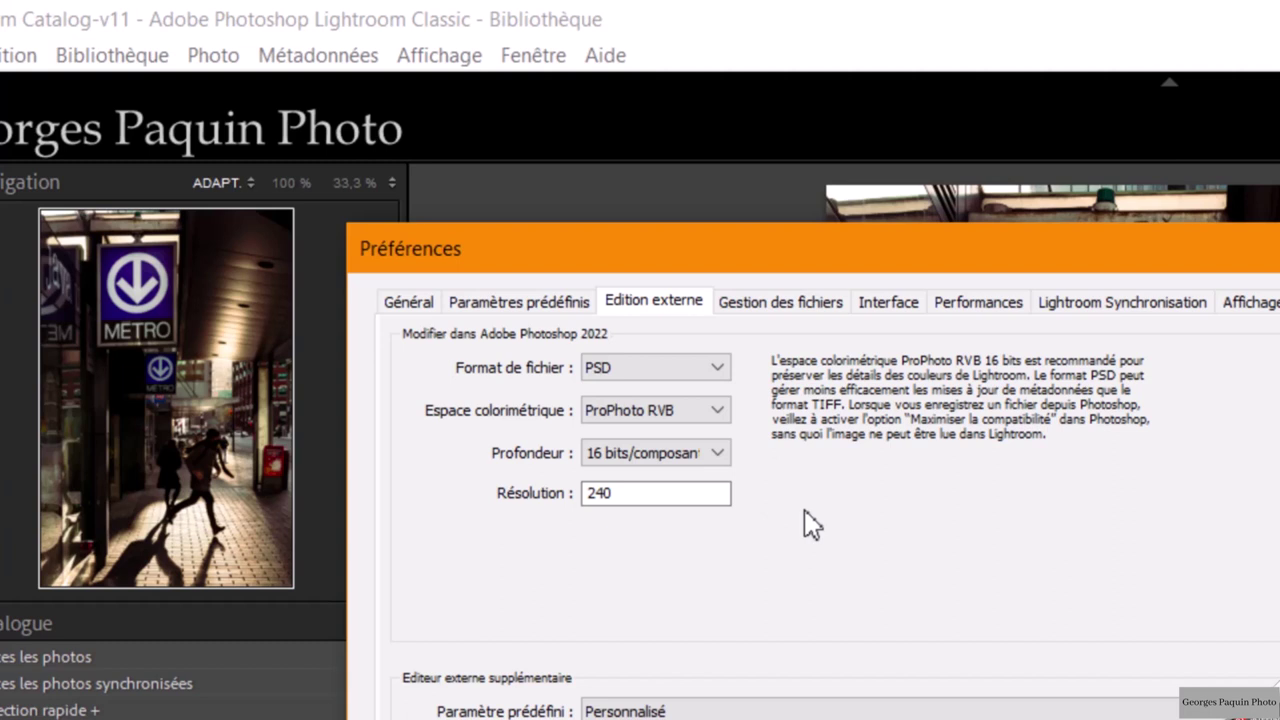
Keep the bit depth at 16 bits/composant and confirm the Preferences with OK
left_click(717, 461)
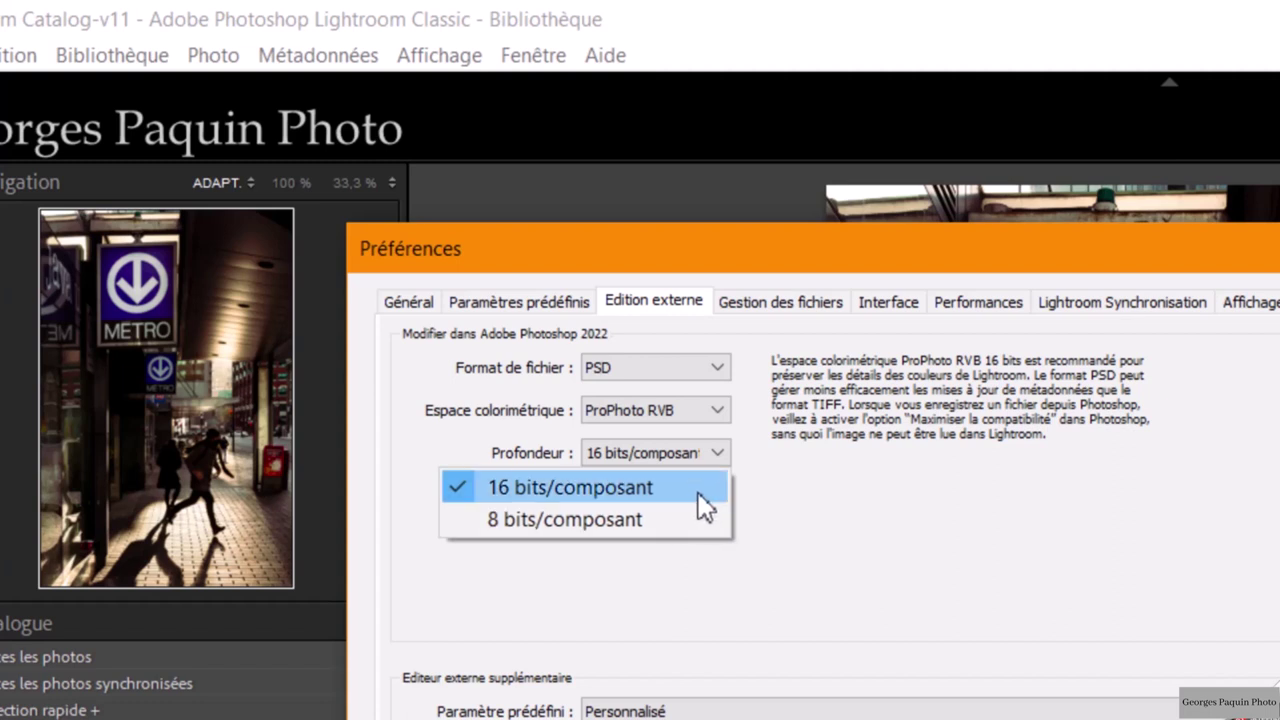
left_click(698, 492)
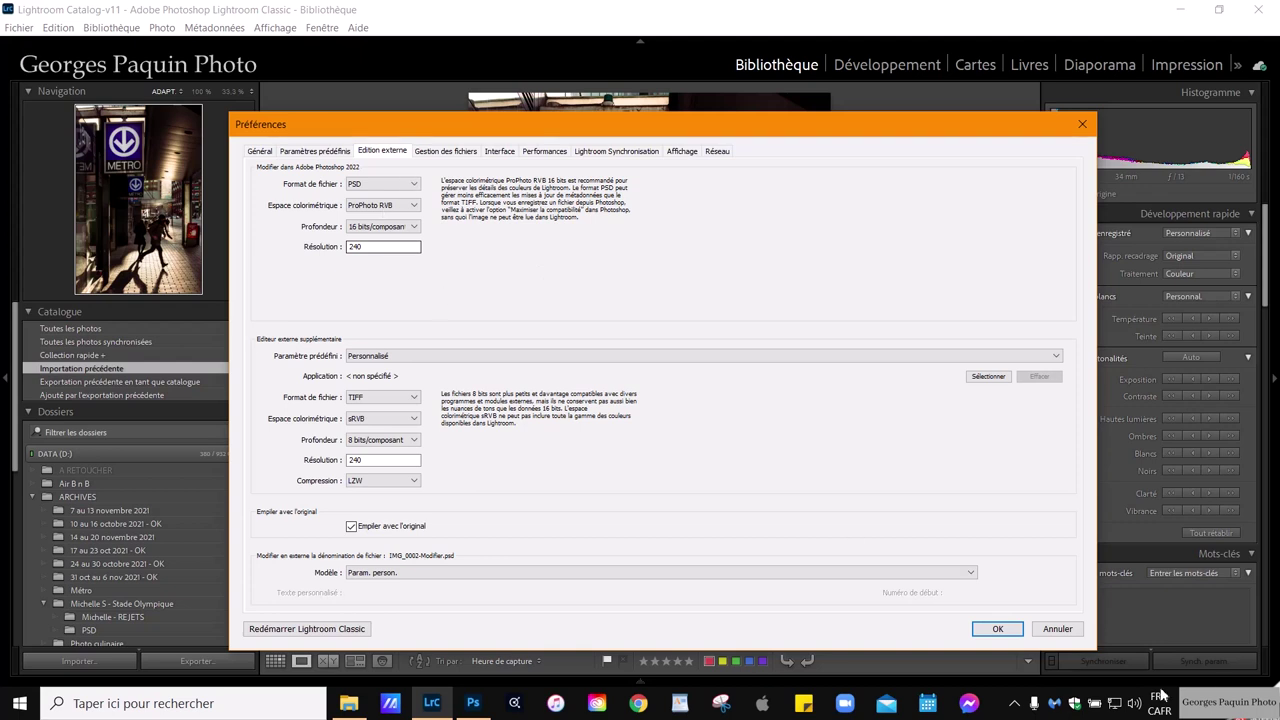
left_click(1004, 634)
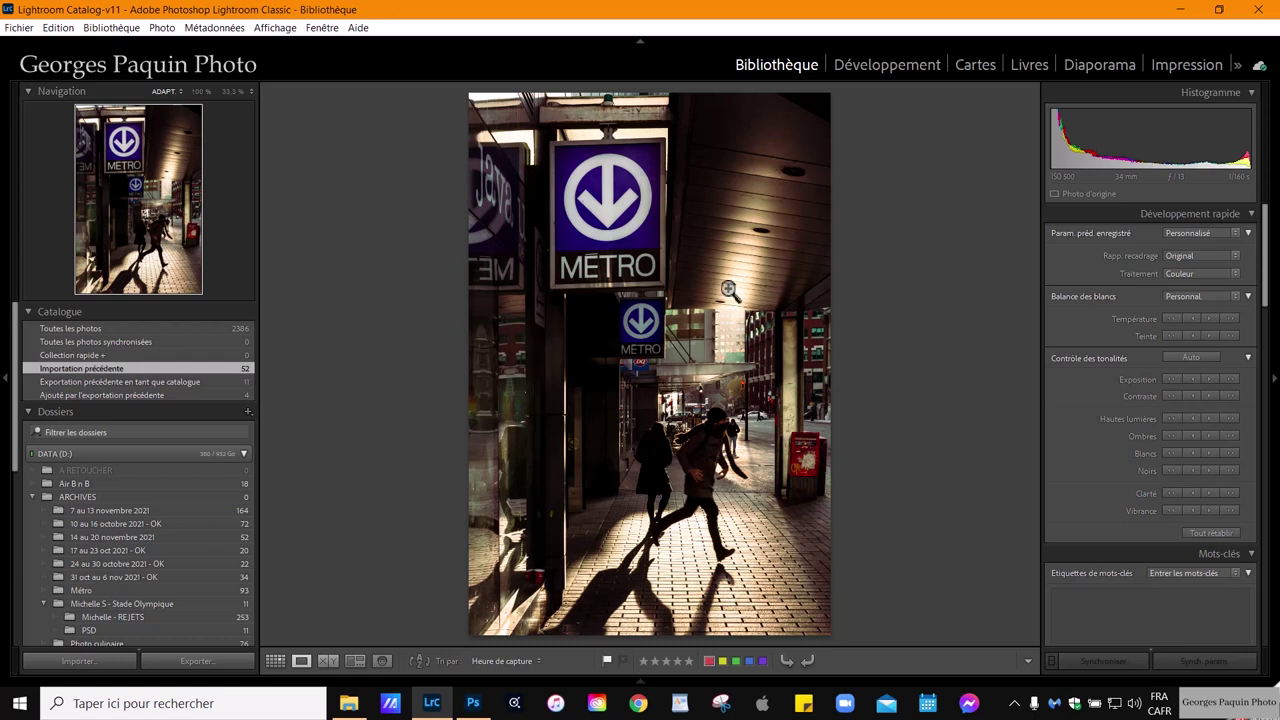
Send the Métro photo to Adobe Photoshop 2022 via Modifier dans, then switch to Photoshop
right_click(720, 292)
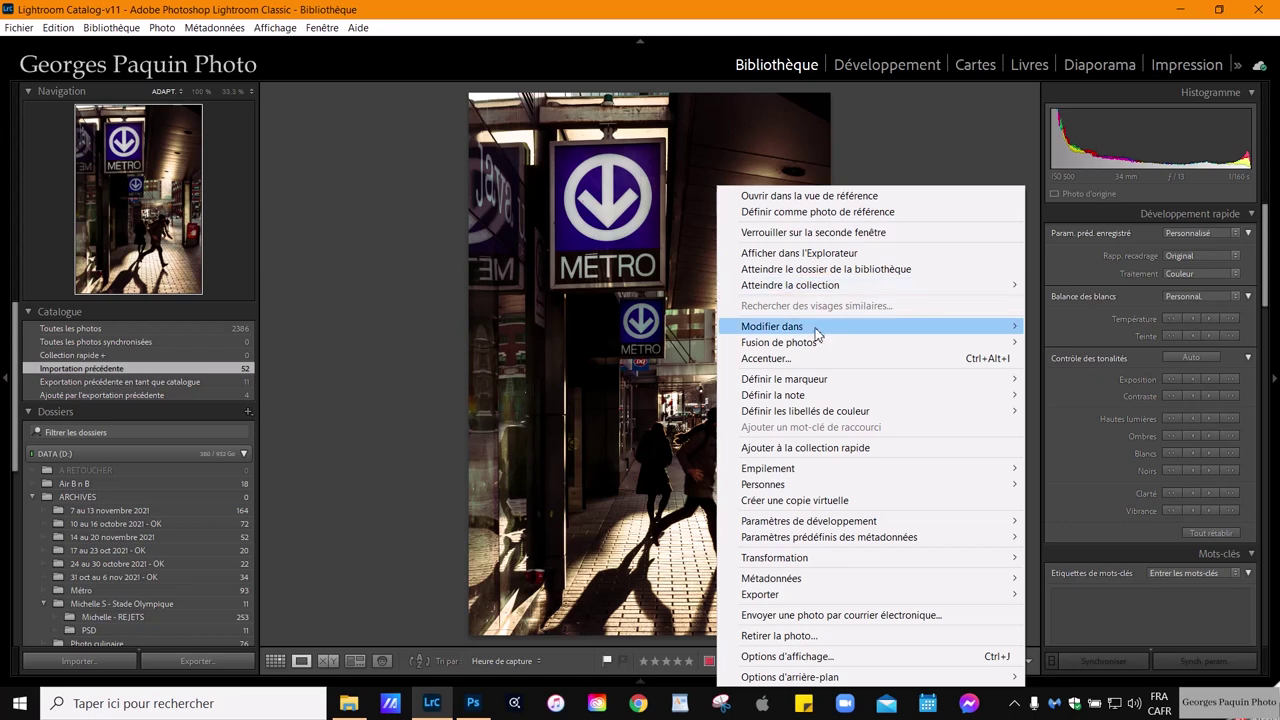
mouse_move(554, 359)
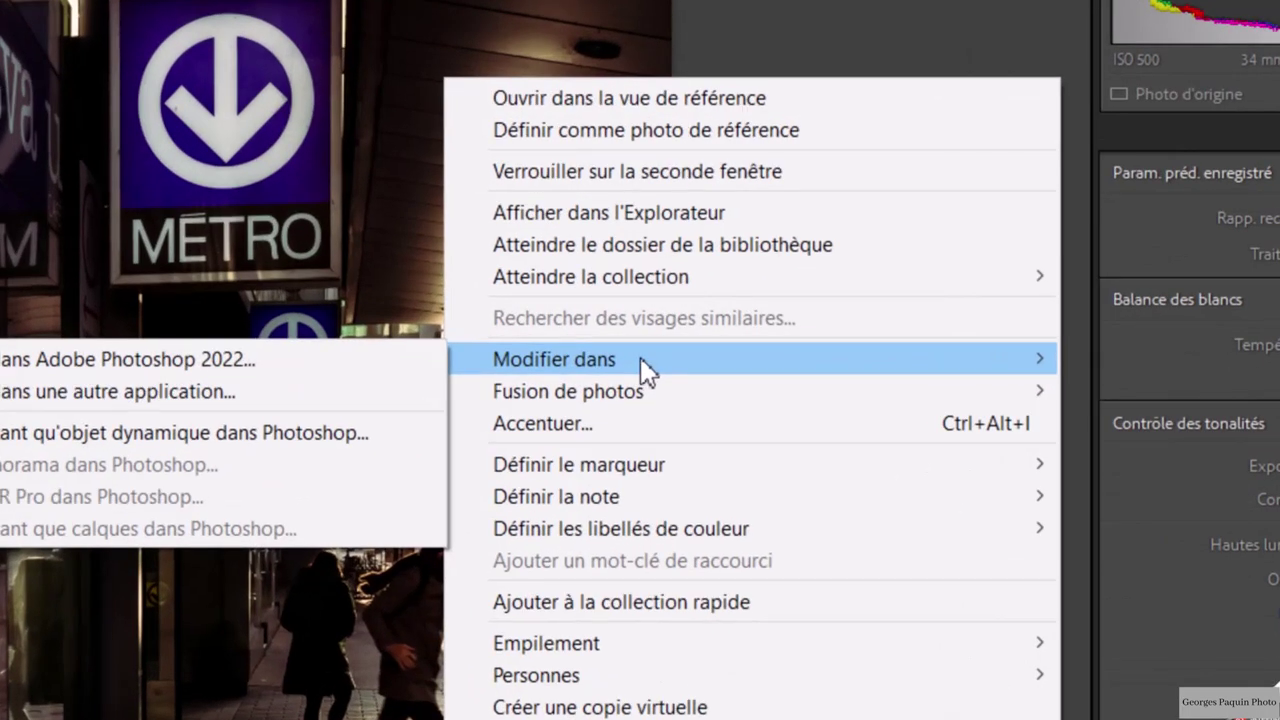
left_click(247, 364)
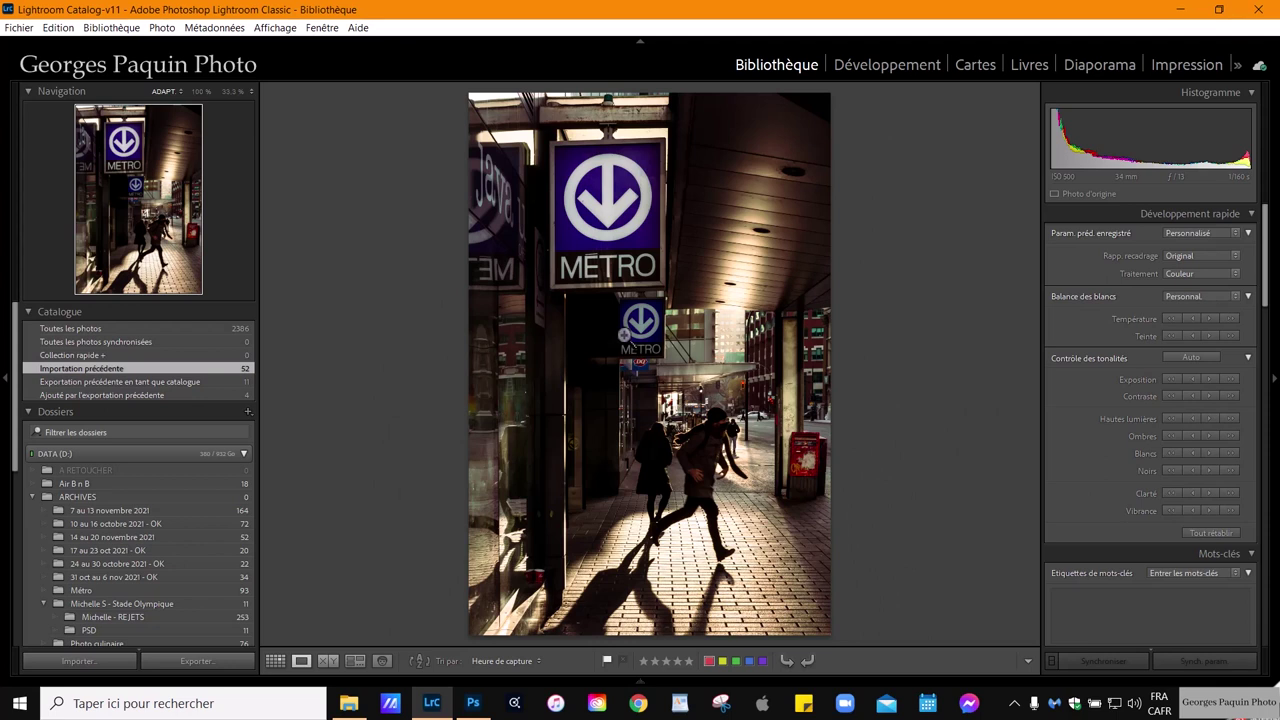
left_click(476, 705)
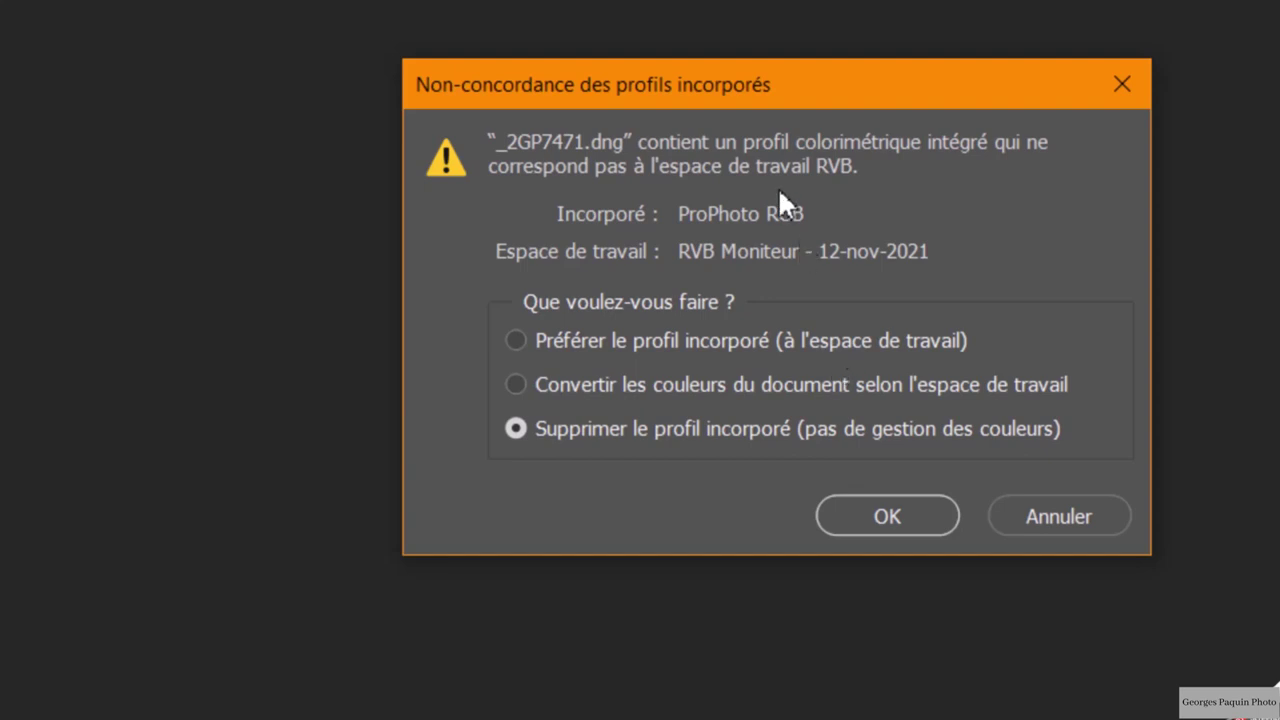
Open _2GP7471.dng keeping its embedded ProPhoto RGB profile, then nudge the view upward
left_click(605, 340)
left_click(868, 516)
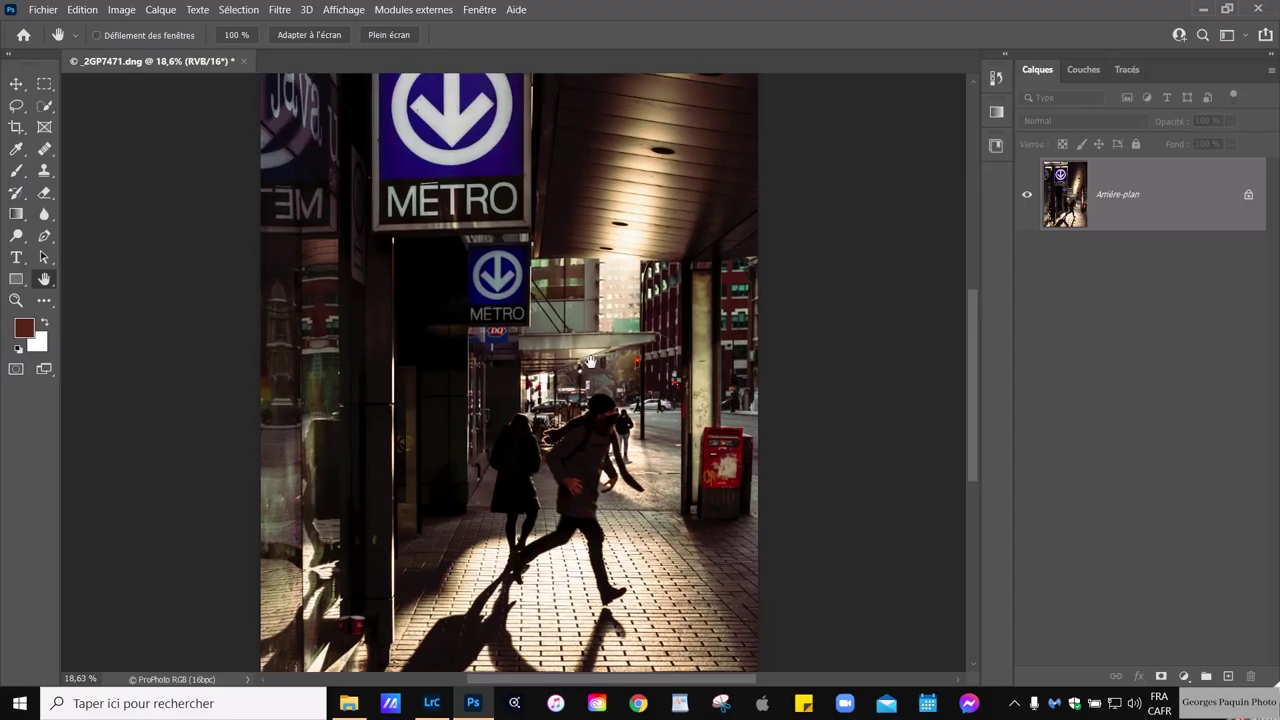
left_click_drag(563, 480, 549, 402)
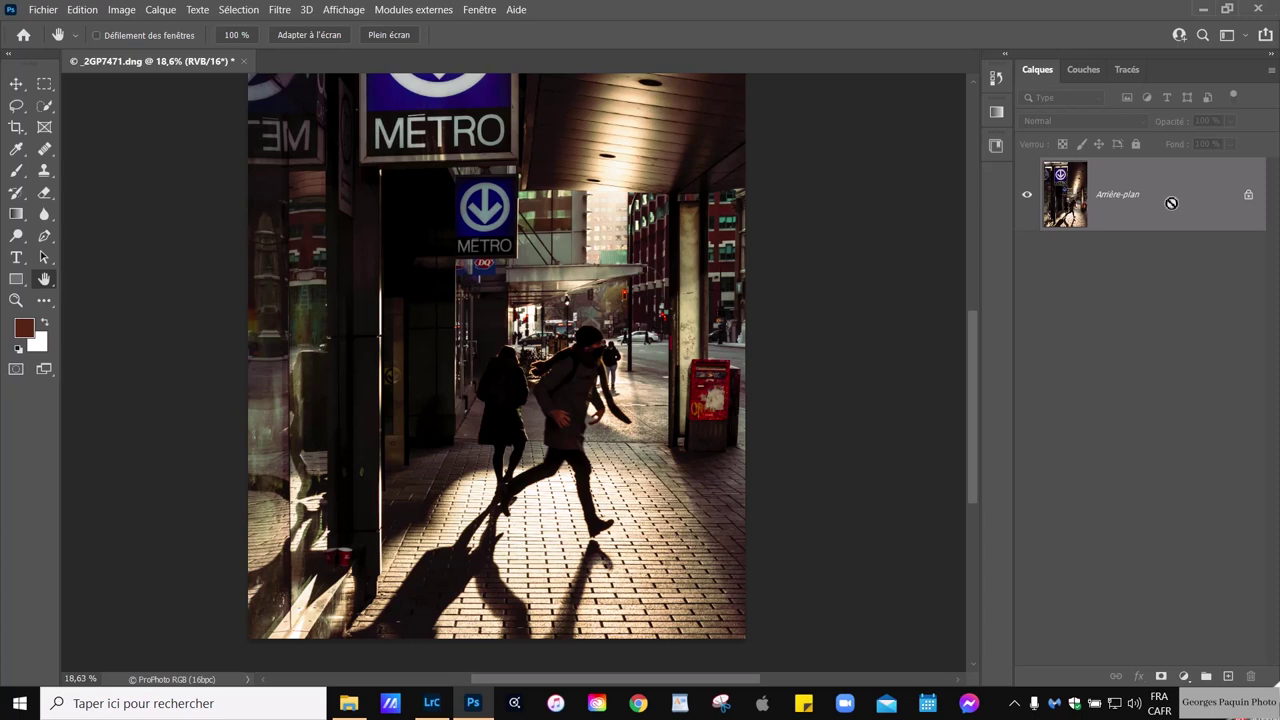
Duplicate Arrière-plan as 'ombre - haute lumieres' and convert it into a smart object
key("ctrl+j")
type("ombre - haute lumieres")
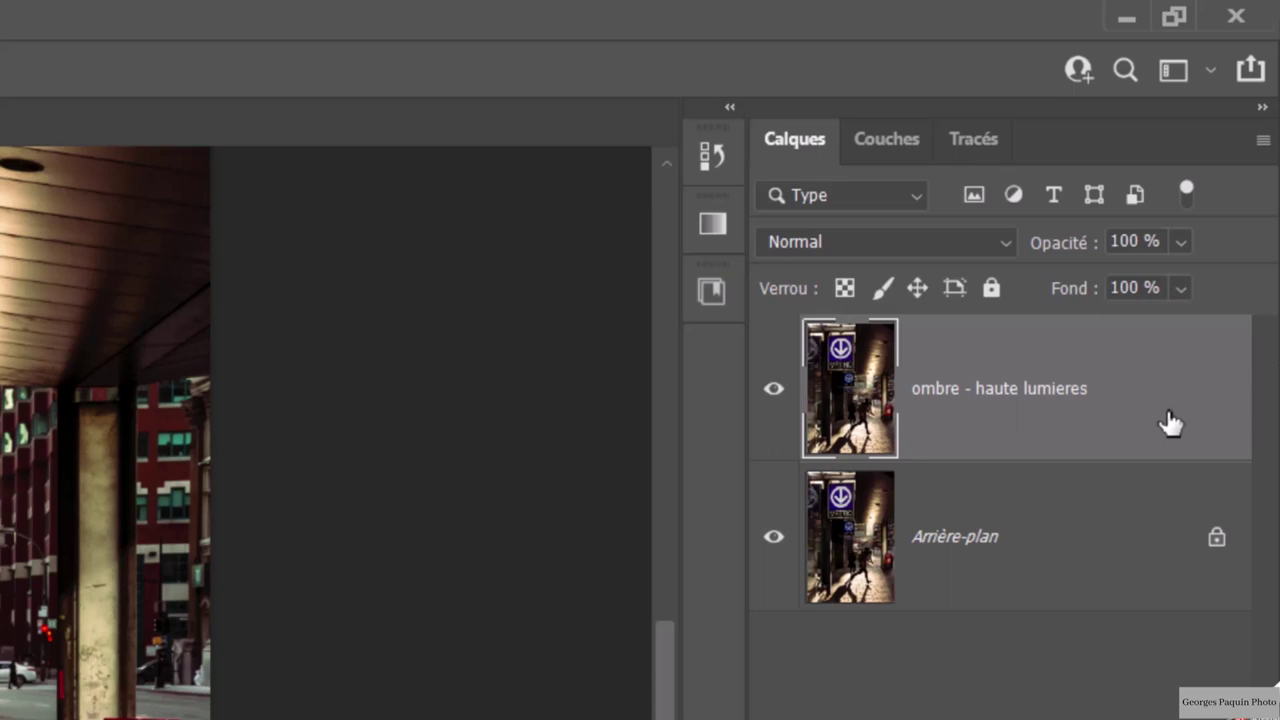
right_click(1169, 423)
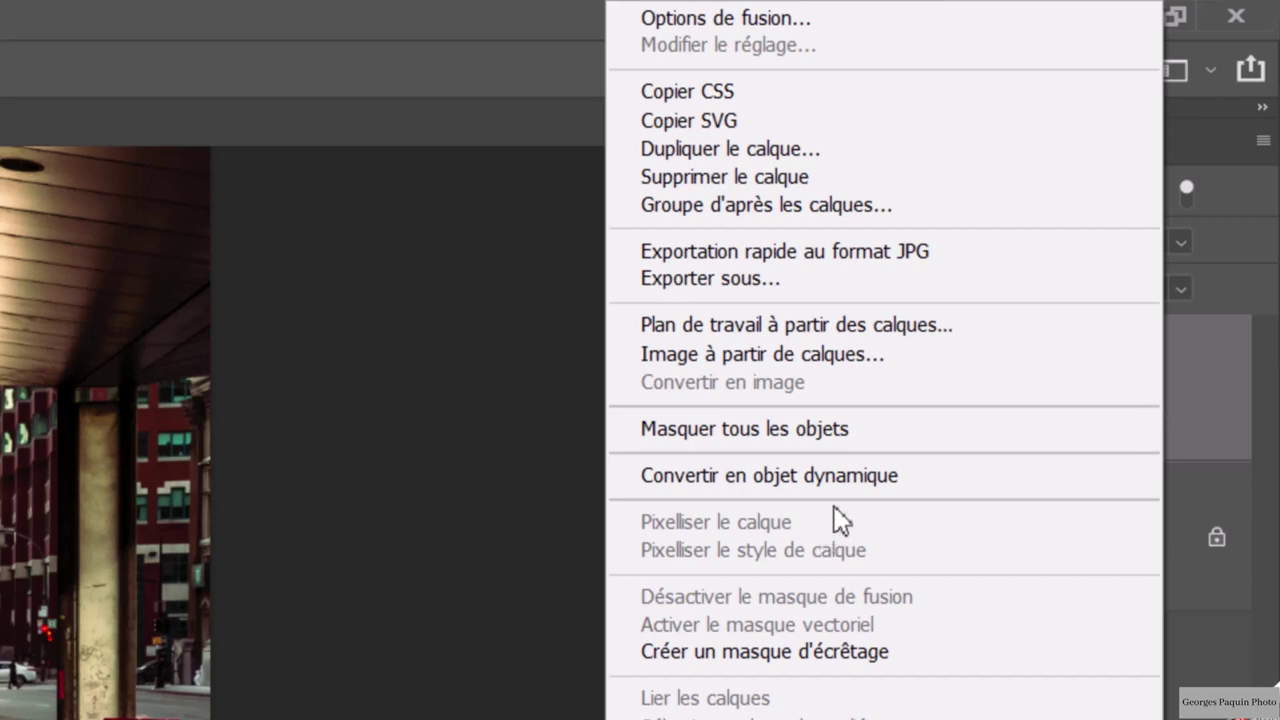
left_click(845, 478)
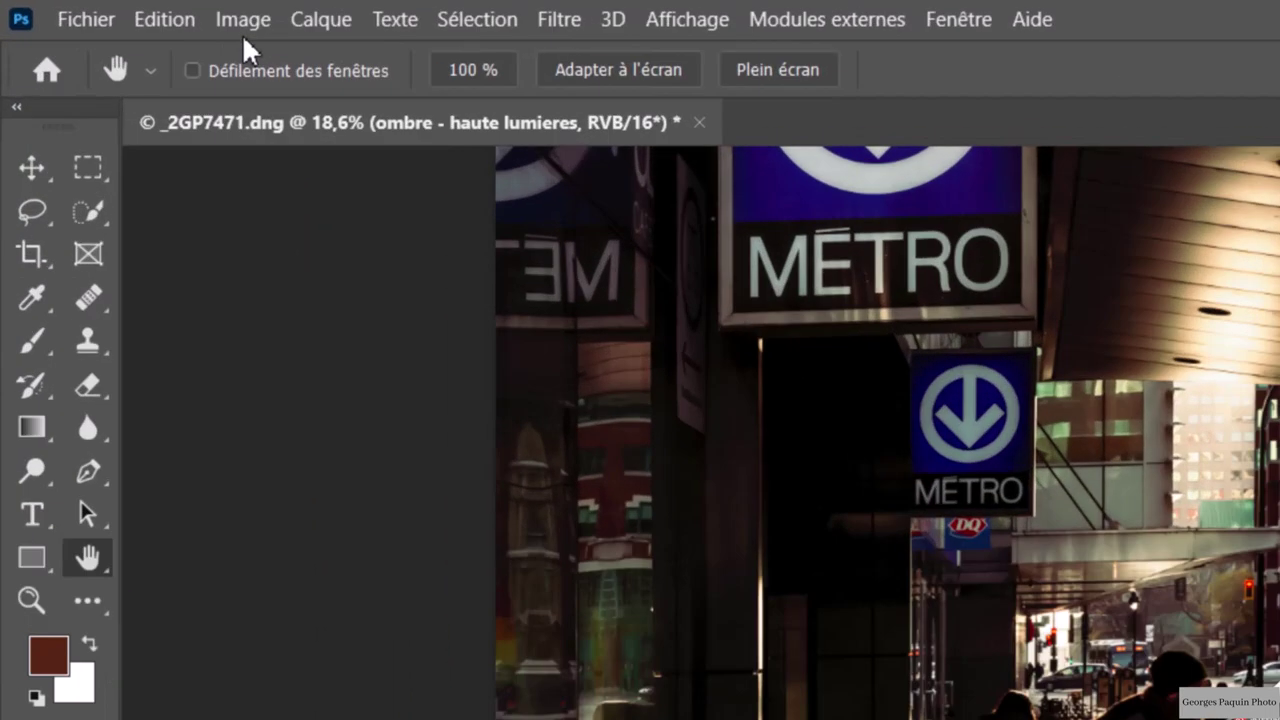
Open Image > Réglages > Tons foncés/Tons clairs with Afficher plus d'options unchecked
left_click(231, 17)
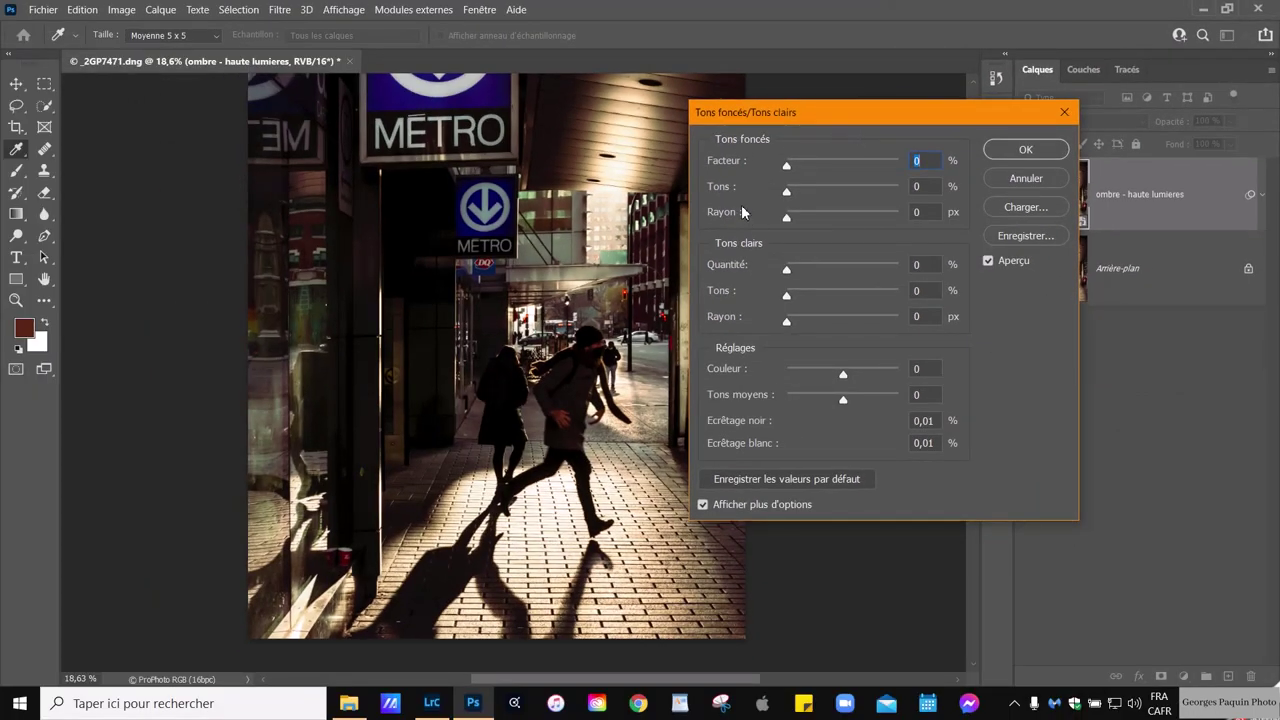
left_click(804, 506)
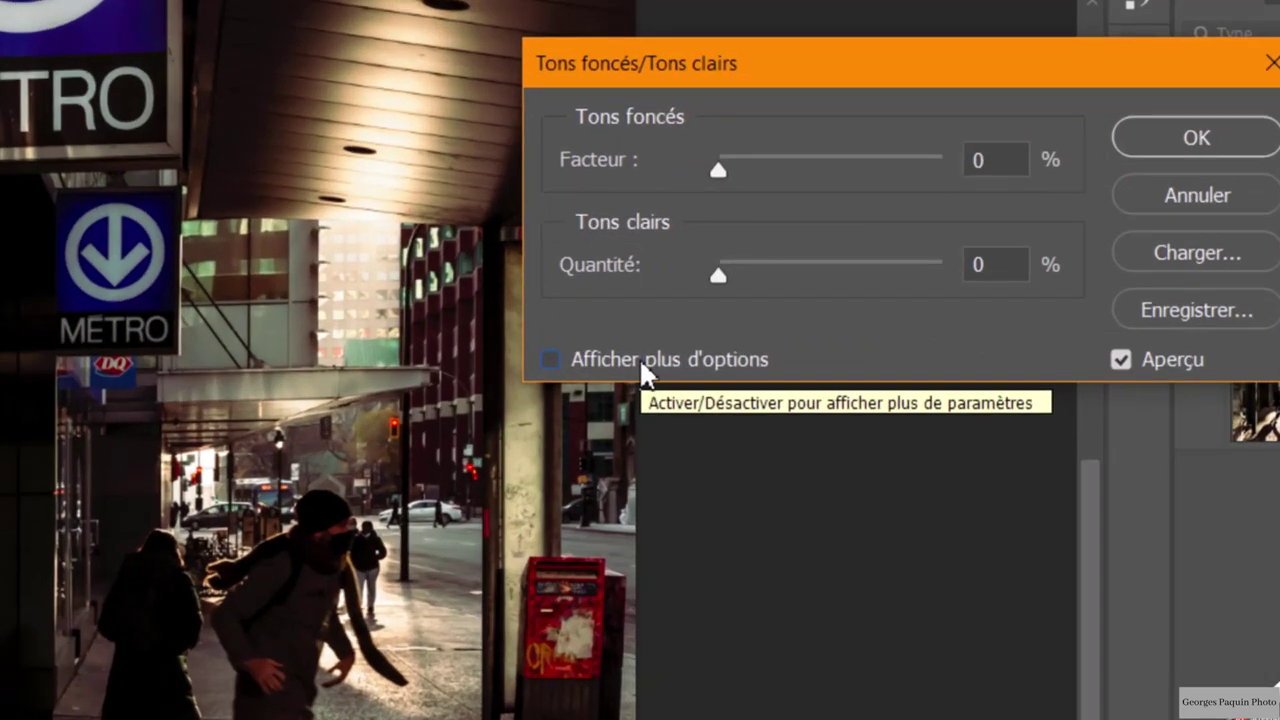
Check Afficher plus d'options to reveal the Tons, Rayon and Réglages settings
left_click(639, 357)
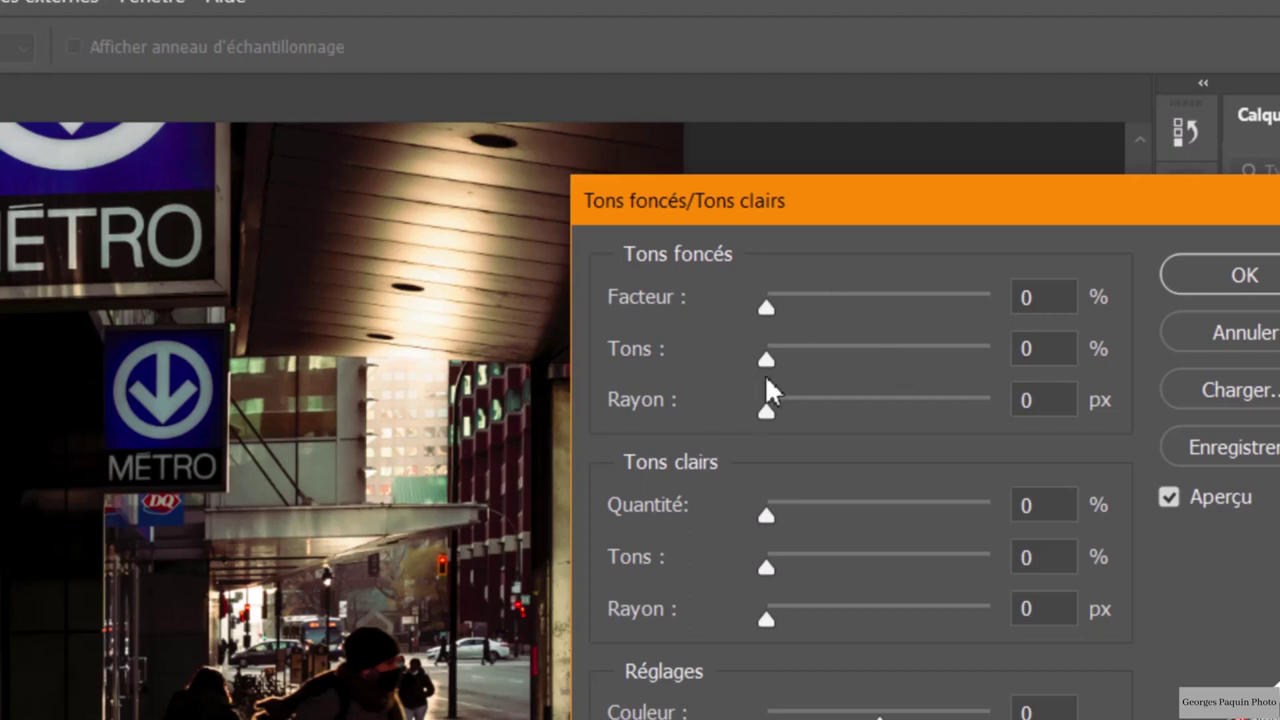
Drag the shadow Tons slider up to 48 %, then back down to 16 %
left_click_drag(766, 362, 876, 388)
left_click_drag(873, 360, 802, 365)
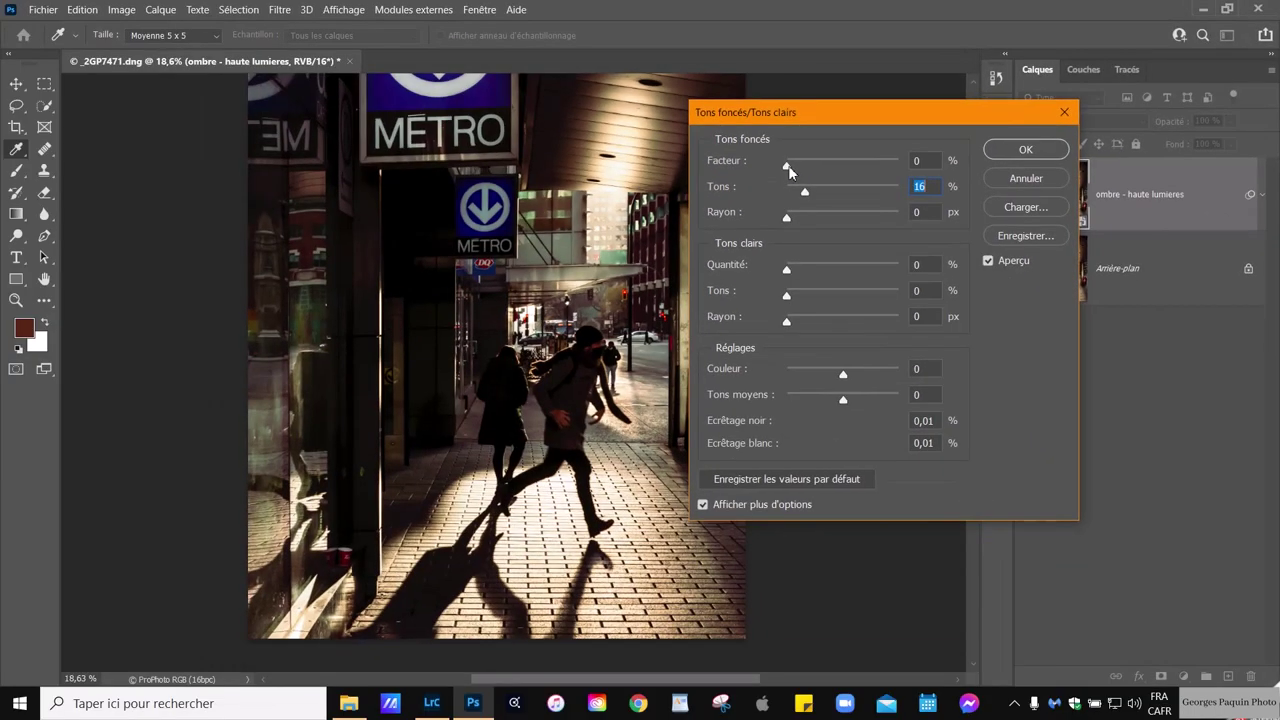
Settle the Tons foncés values at Facteur 19 % and Tons 18 %
left_click_drag(788, 165, 815, 165)
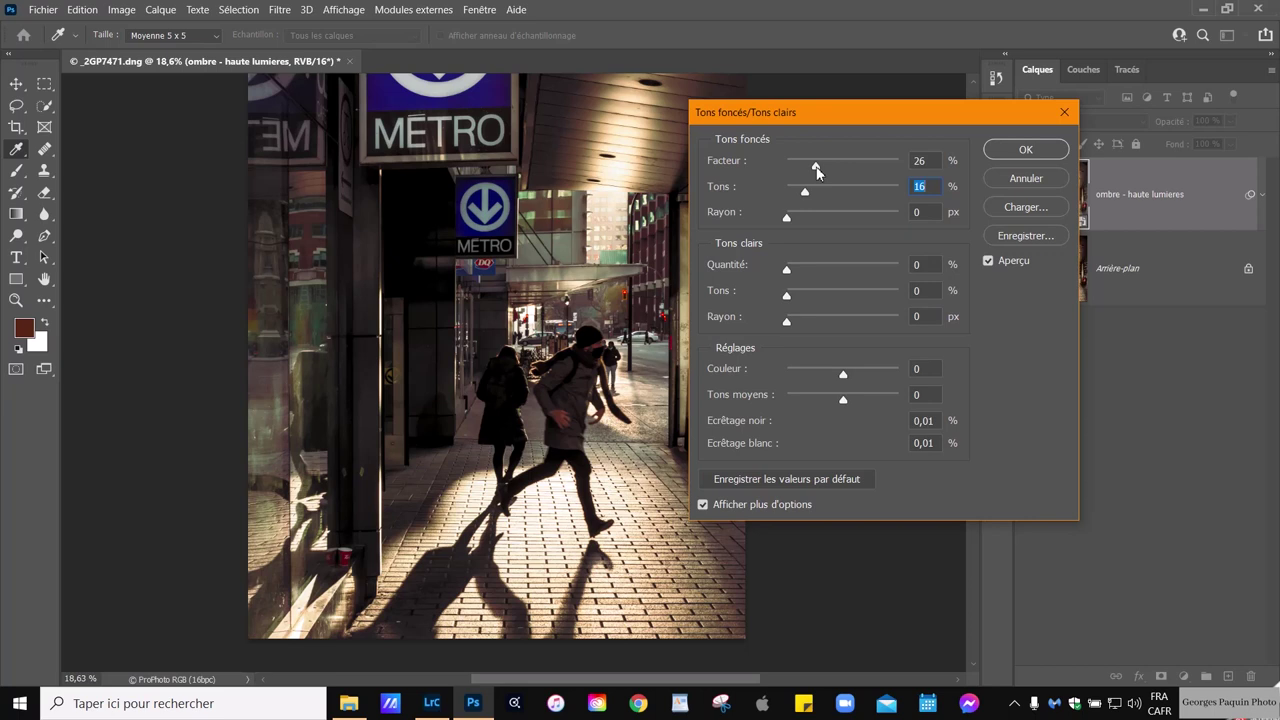
left_click_drag(817, 168, 819, 165)
left_click_drag(807, 198, 817, 197)
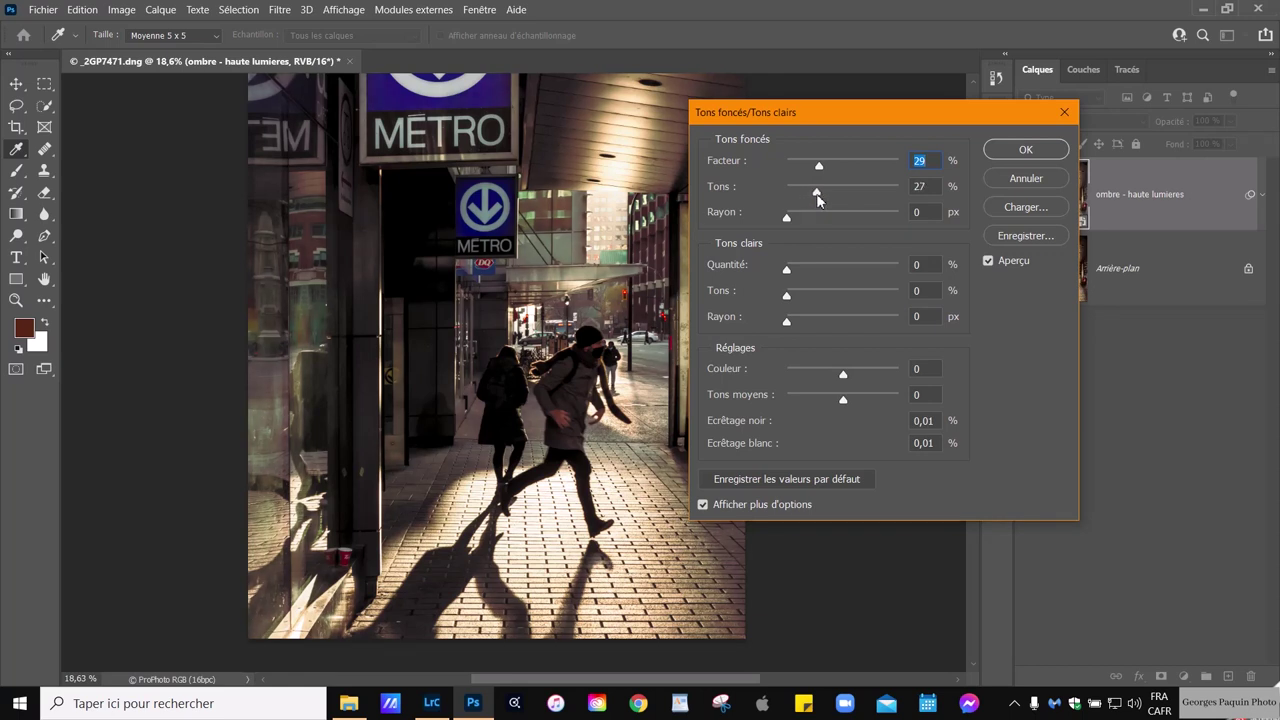
key("Tab")
left_click_drag(814, 168, 809, 170)
left_click_drag(817, 193, 806, 212)
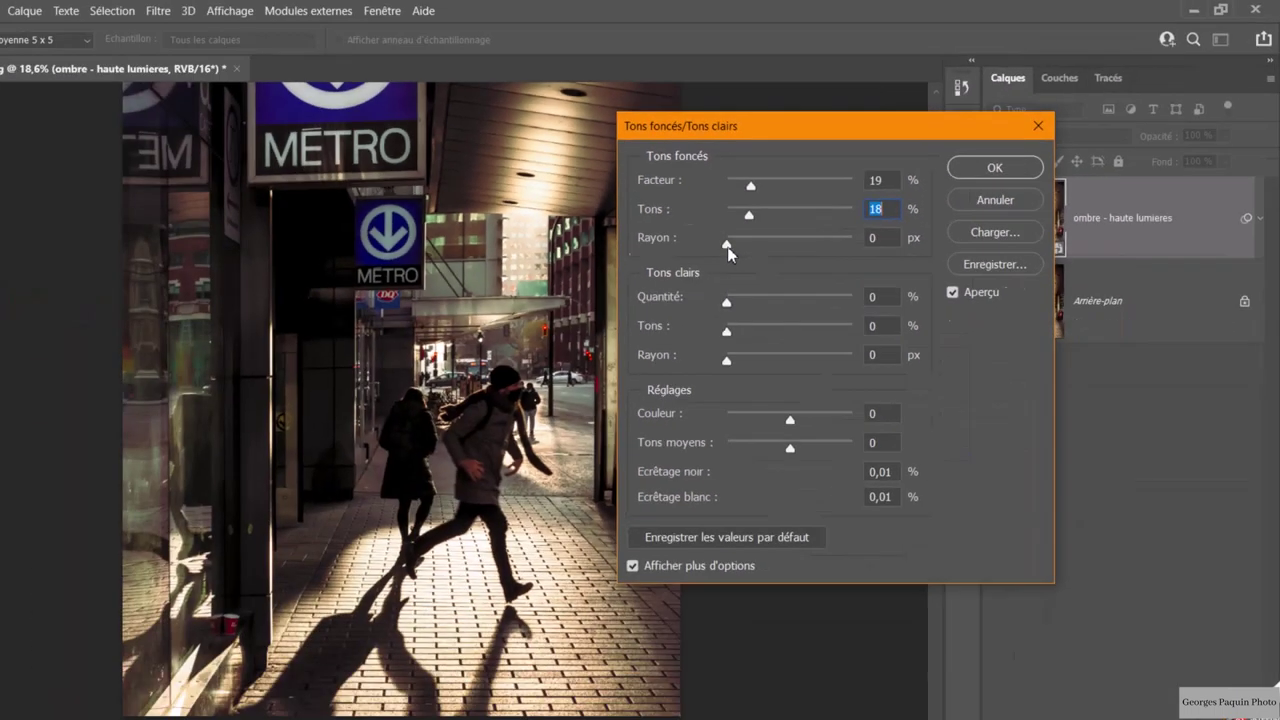
Raise the shadow Rayon to 21 px and pan the canvas to check the preview
left_click_drag(786, 220, 799, 220)
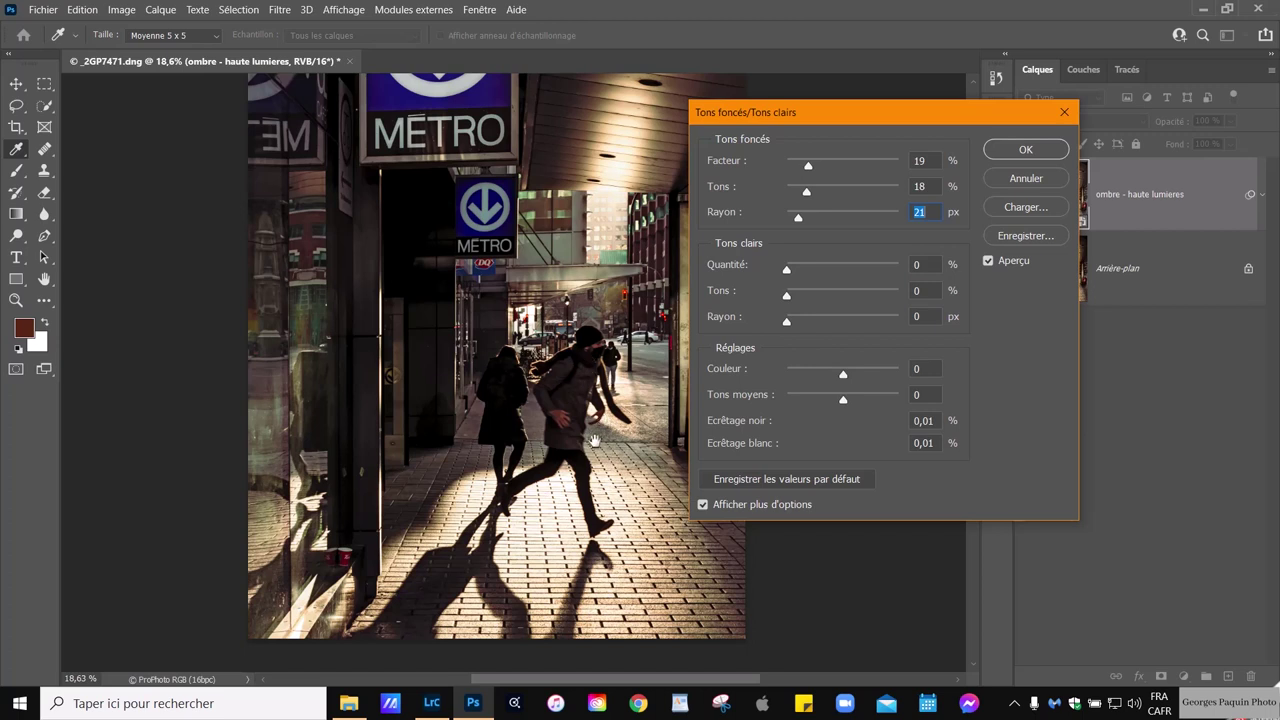
left_click_drag(594, 468, 536, 375)
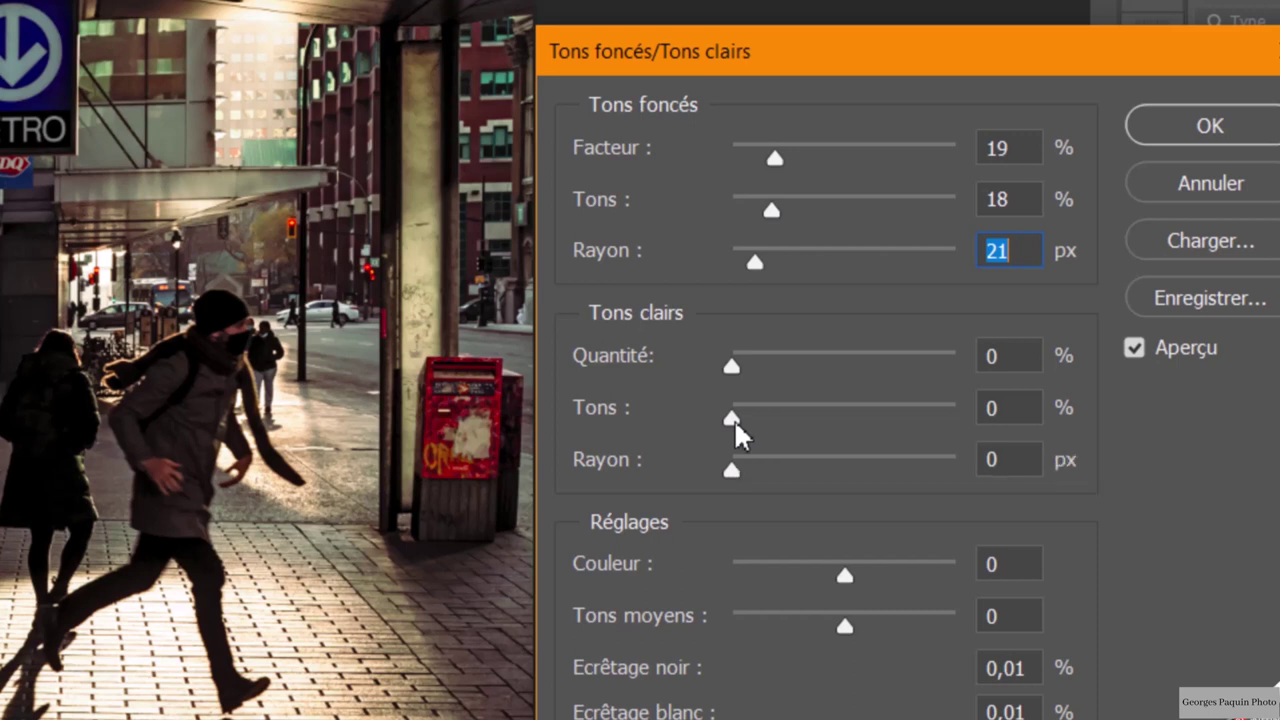
Set the Tons clairs Tons to 14 % and Quantité to 38 %, leaving shadows unchanged
left_click_drag(734, 420, 742, 420)
left_click_drag(740, 420, 748, 422)
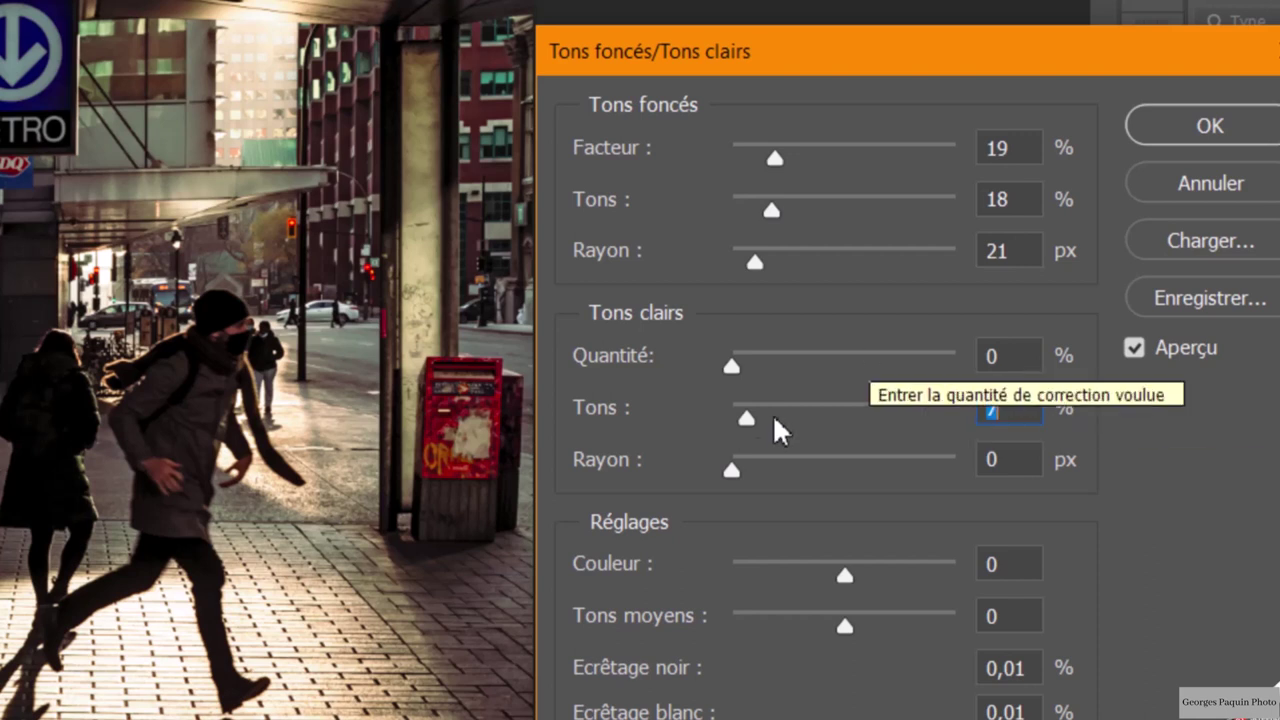
mouse_move(749, 425)
left_mouse_down()
mouse_move(766, 428)
mouse_move(763, 418)
left_mouse_up()
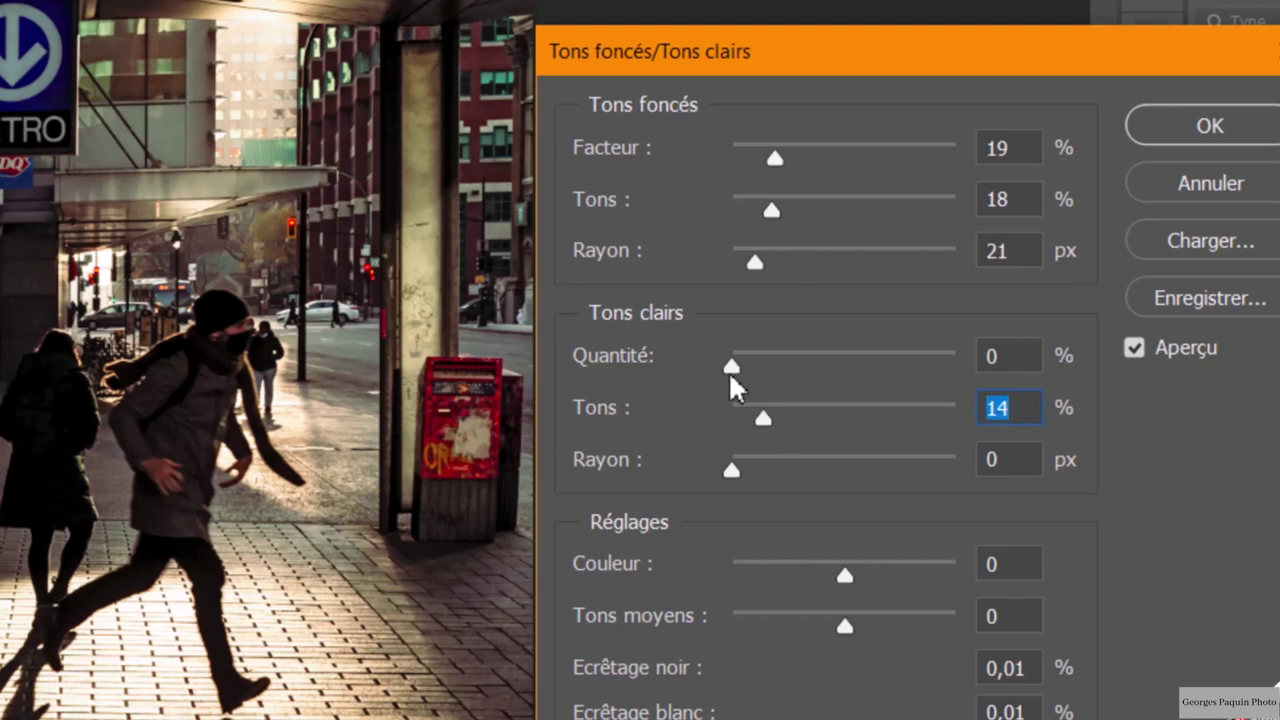
left_click_drag(734, 366, 806, 368)
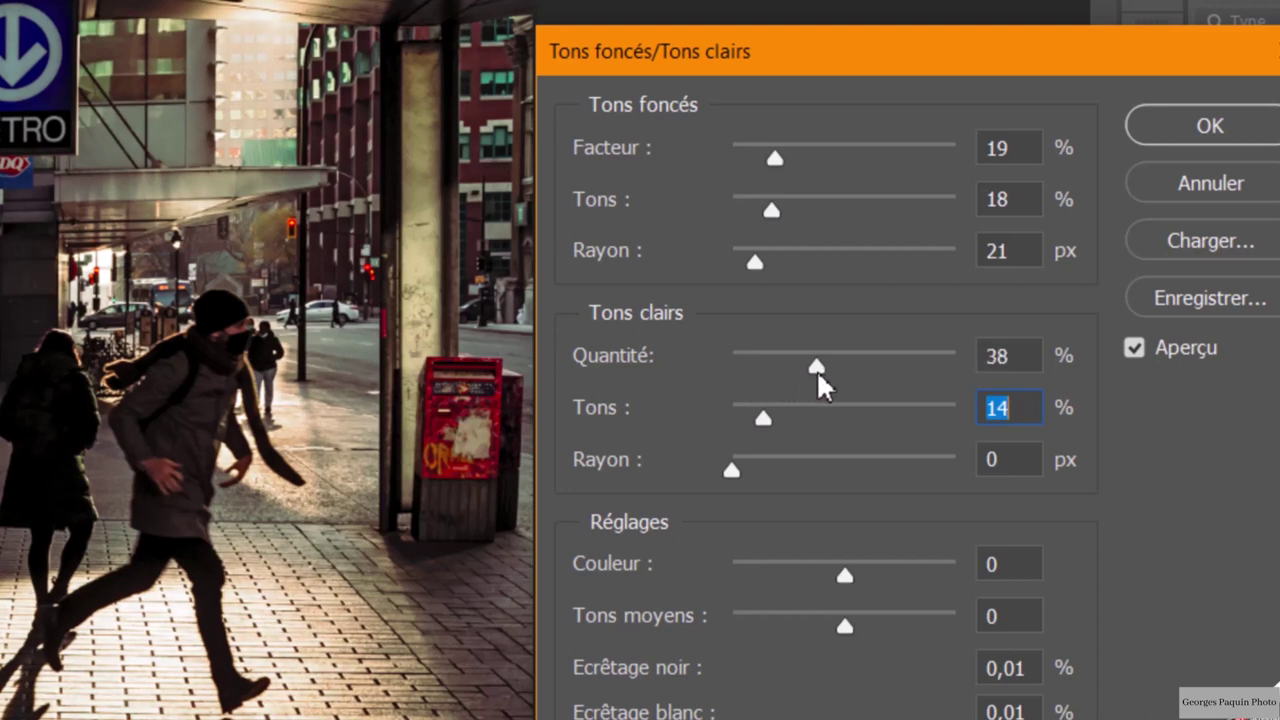
left_click_drag(806, 368, 818, 370)
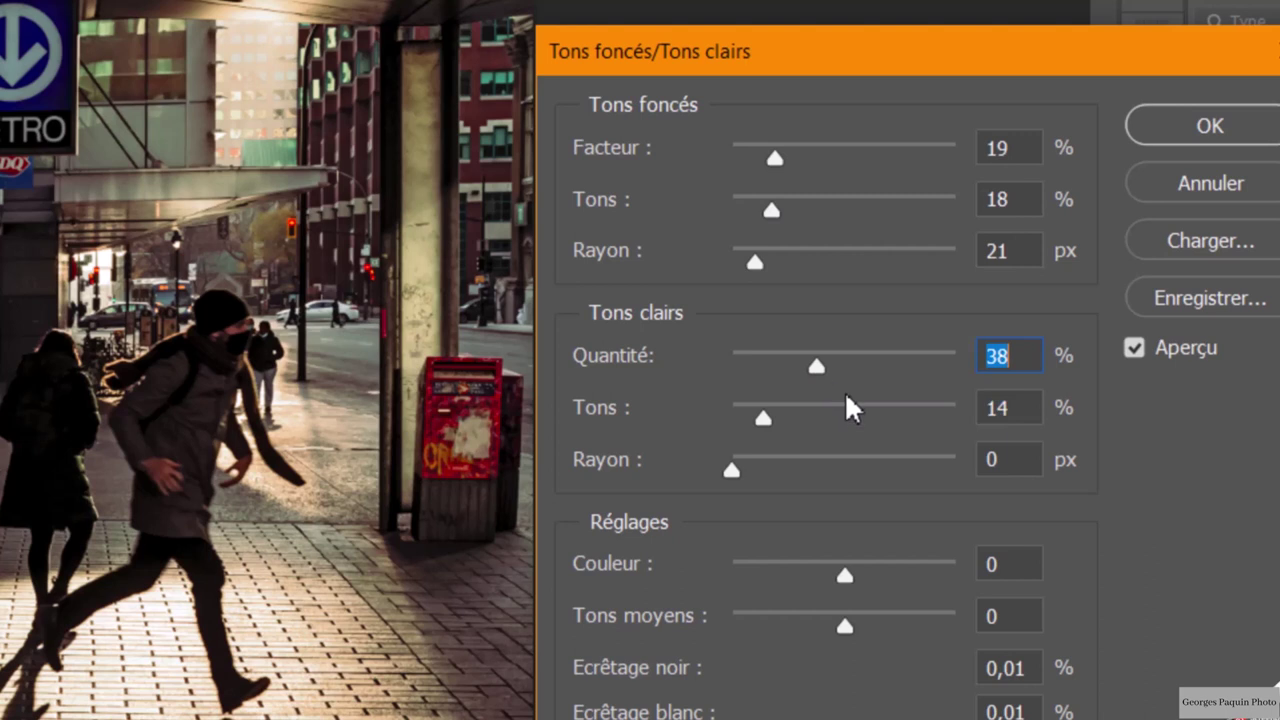
Apply the Tons foncés/Tons clairs smart filter, then zoom in on the canopy ceiling and MÉTRO signs
left_click(1208, 134)
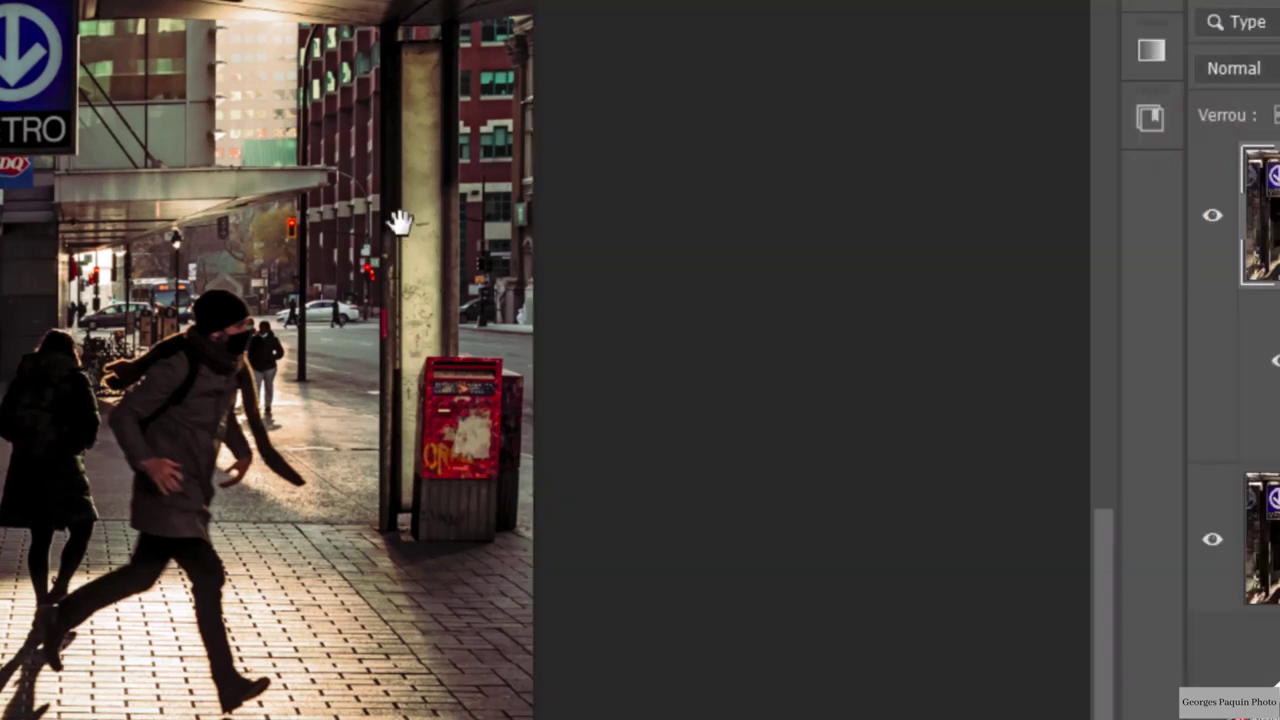
left_click_drag(400, 194, 397, 586)
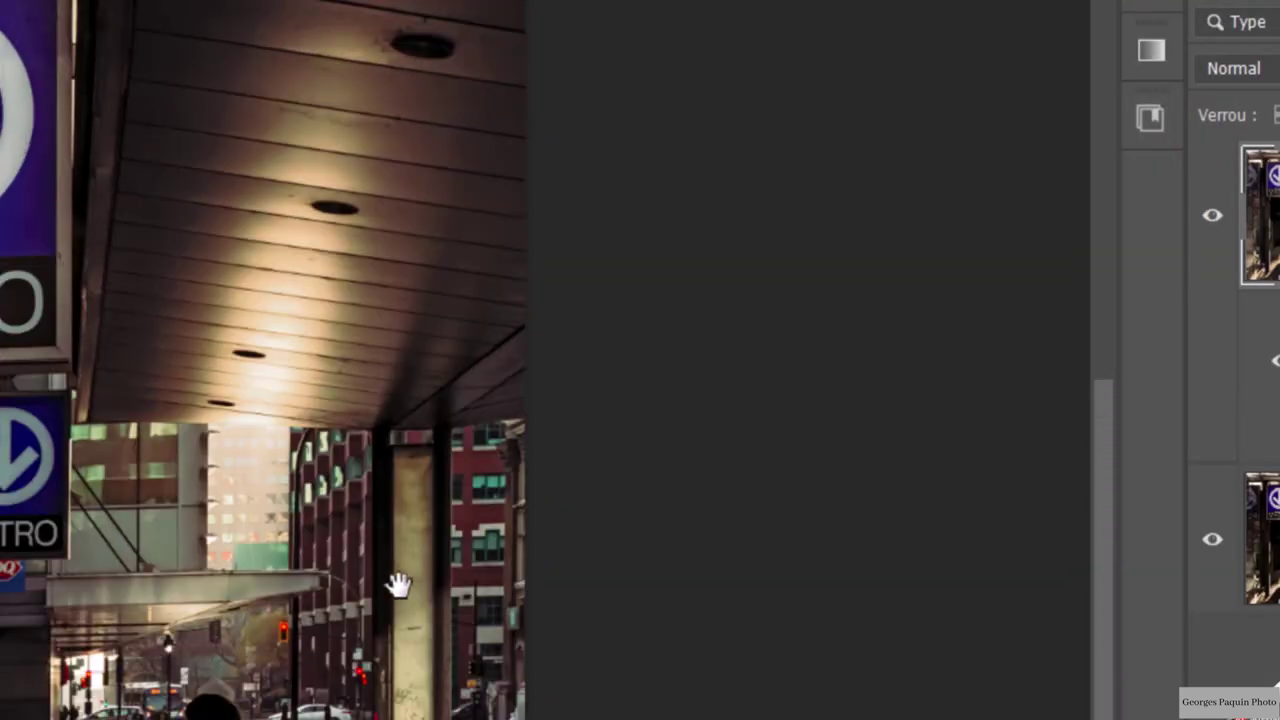
left_click(286, 316)
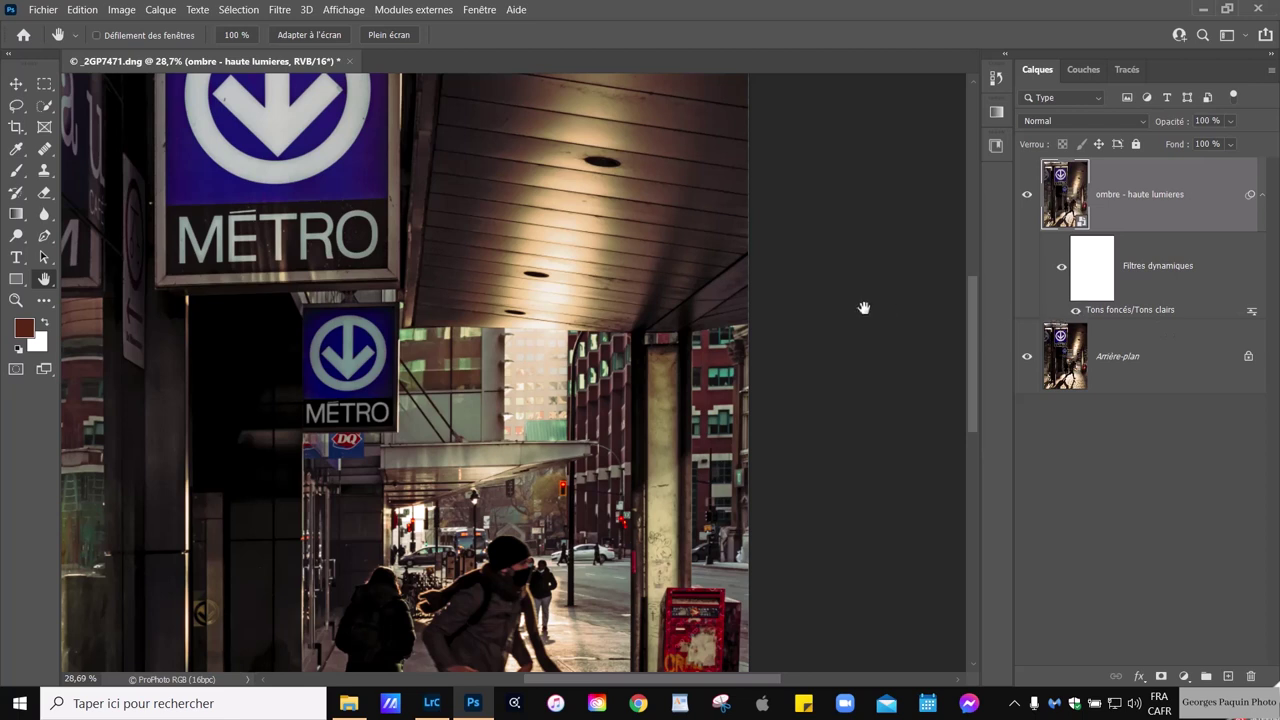
mouse_move(465, 265)
left_mouse_down()
mouse_move(417, 314)
mouse_move(461, 402)
left_mouse_up()
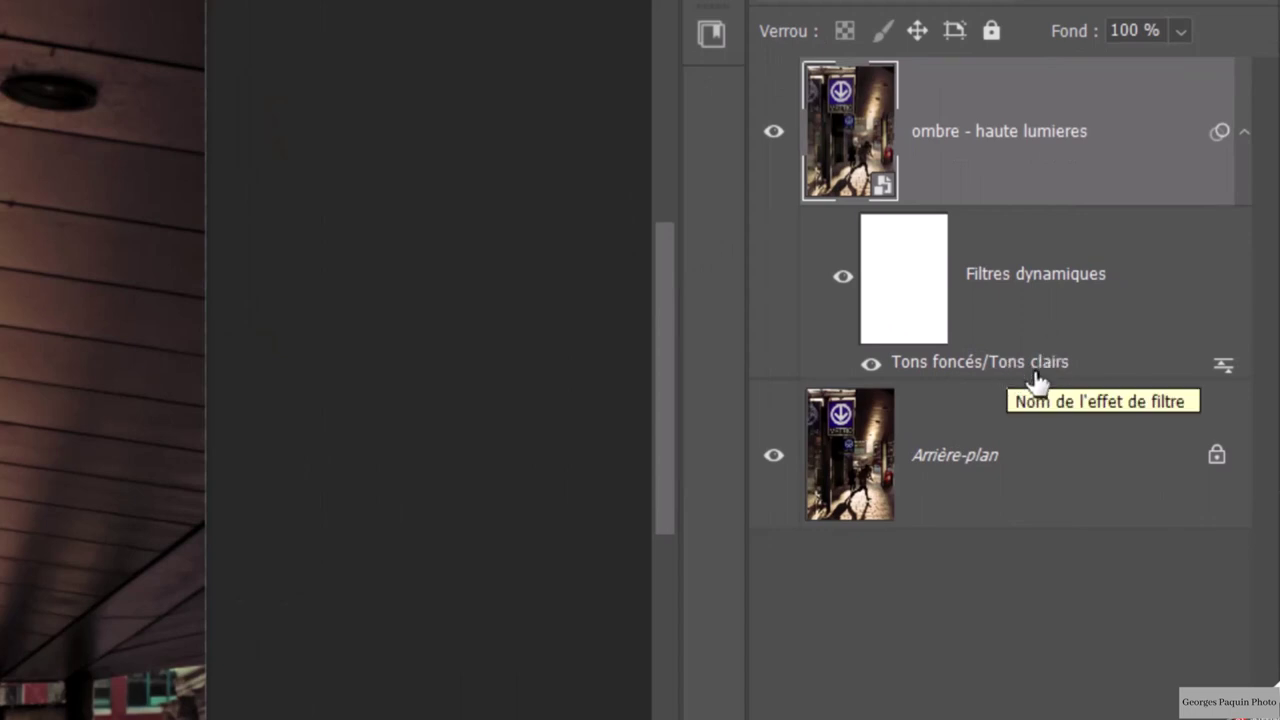
Reopen the smart filter settings and rework the highlights, raising the radius to 19 px
double_click(1033, 368)
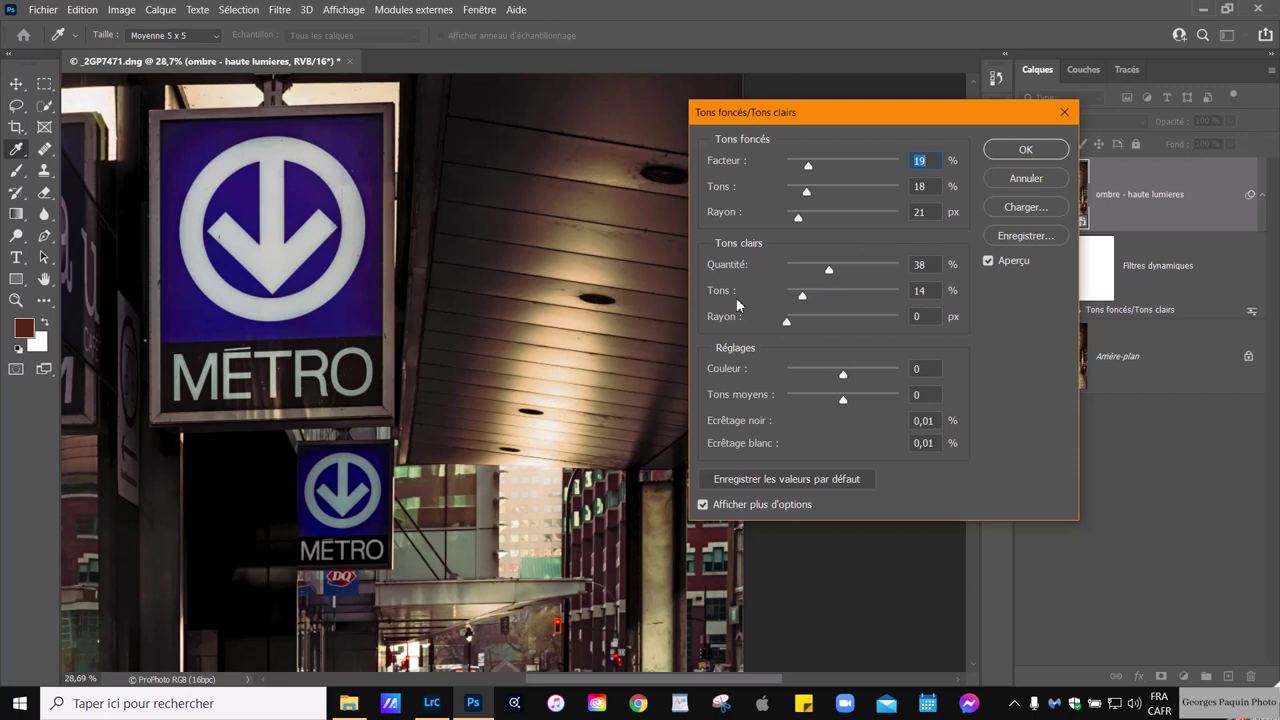
mouse_move(828, 269)
left_mouse_down()
mouse_move(752, 270)
mouse_move(866, 282)
mouse_move(828, 283)
mouse_move(825, 301)
mouse_move(838, 267)
left_mouse_up()
left_click(788, 270)
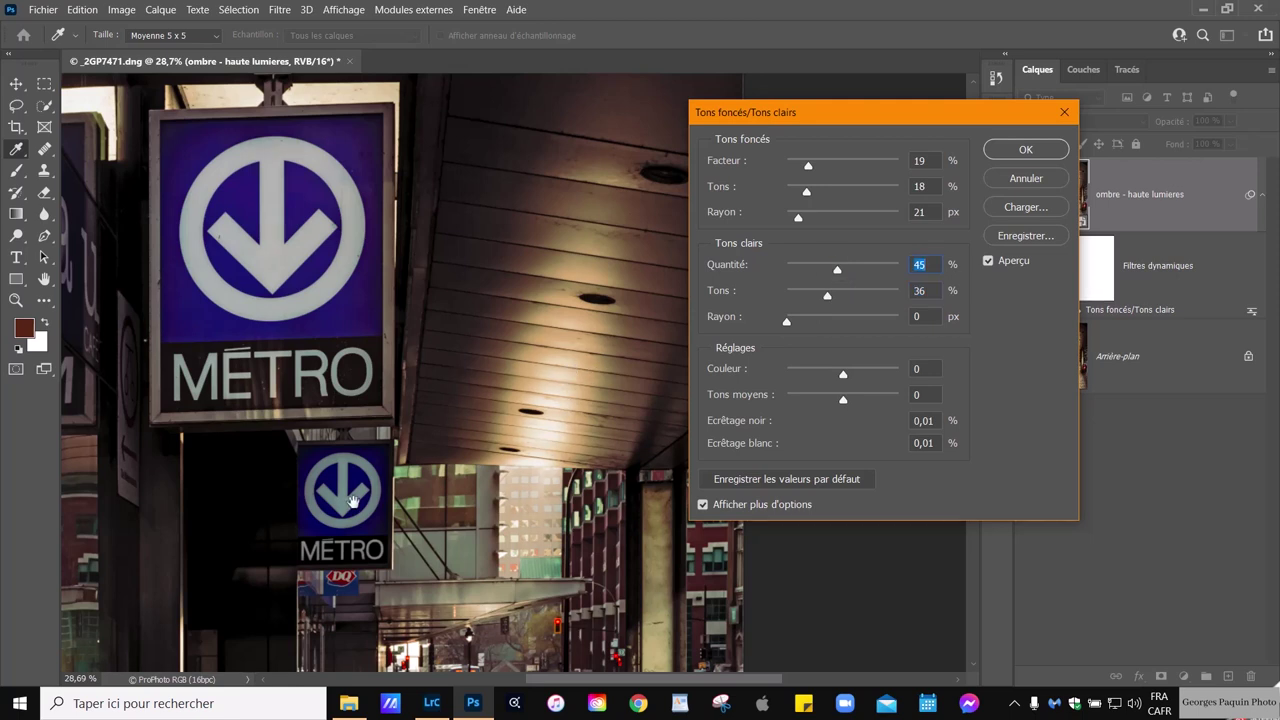
scroll(347, 537, "down", 5)
scroll(400, 460, "down", 2)
scroll(430, 410, "down", 3)
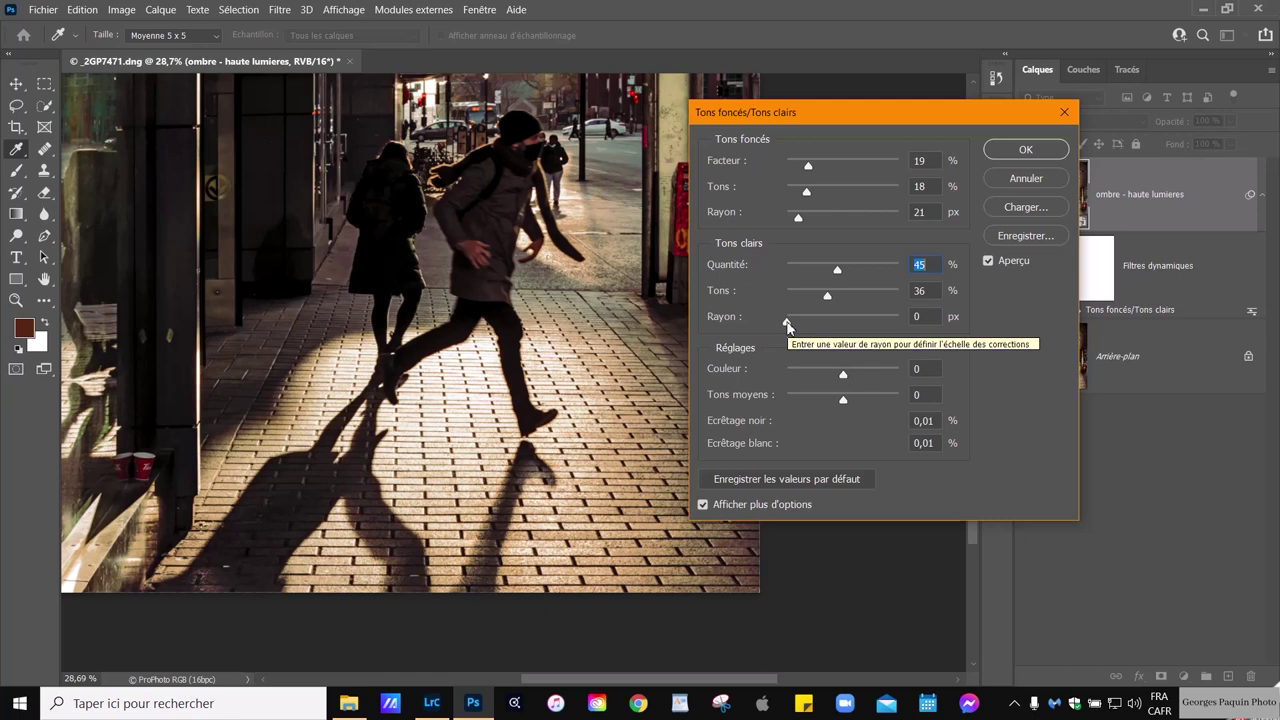
left_click_drag(787, 325, 802, 325)
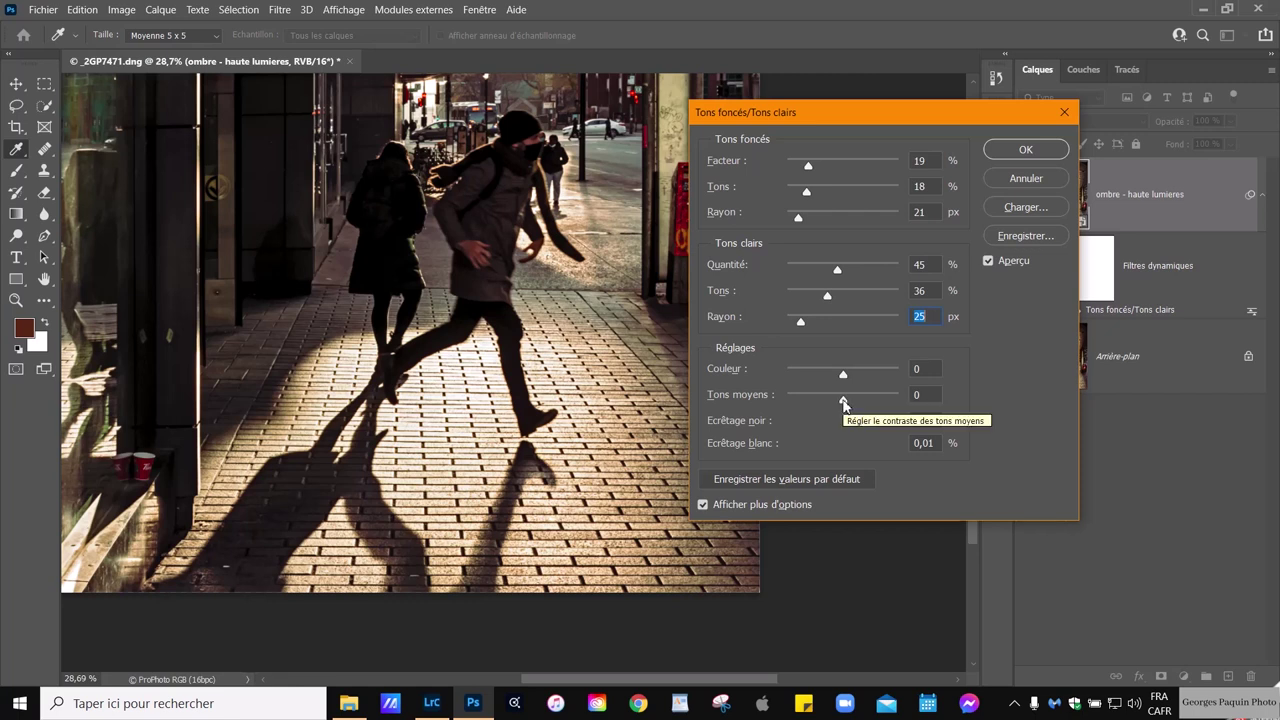
Set Tons moyens to +24 and Couleur to +50, then apply the filter
mouse_move(843, 402)
left_mouse_down()
mouse_move(825, 432)
mouse_move(847, 432)
left_mouse_up()
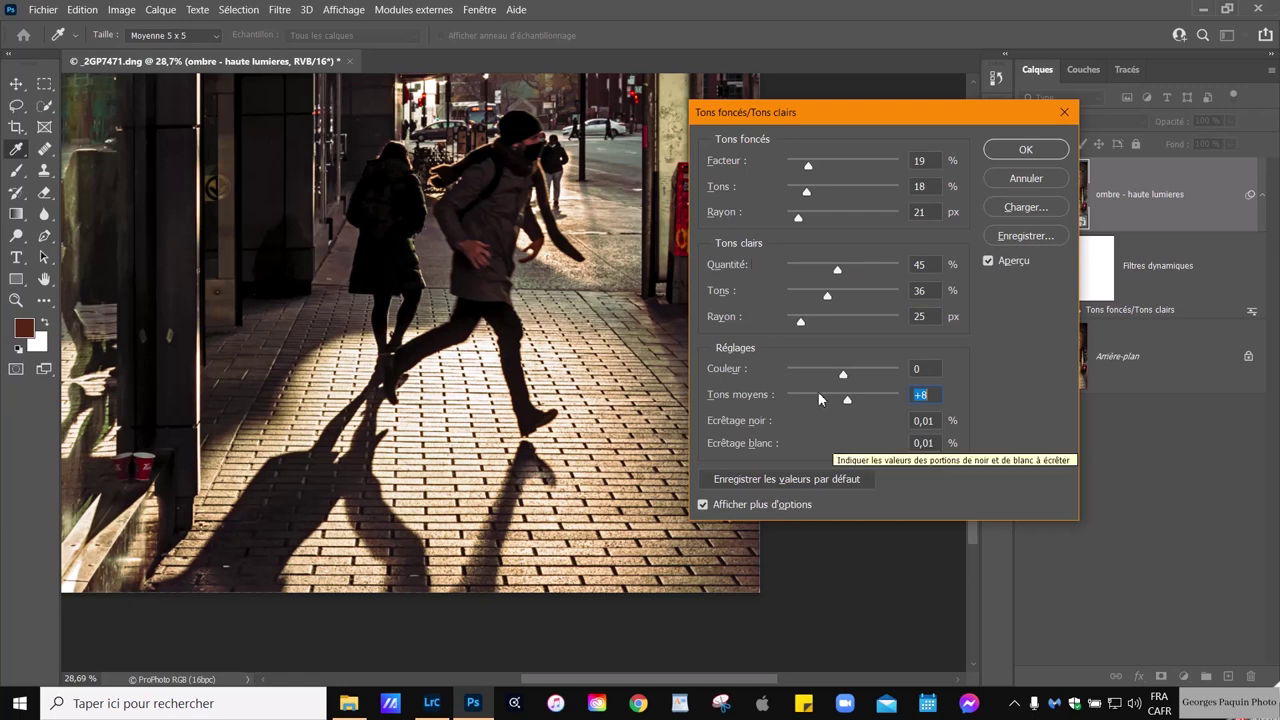
left_click_drag(848, 400, 843, 410)
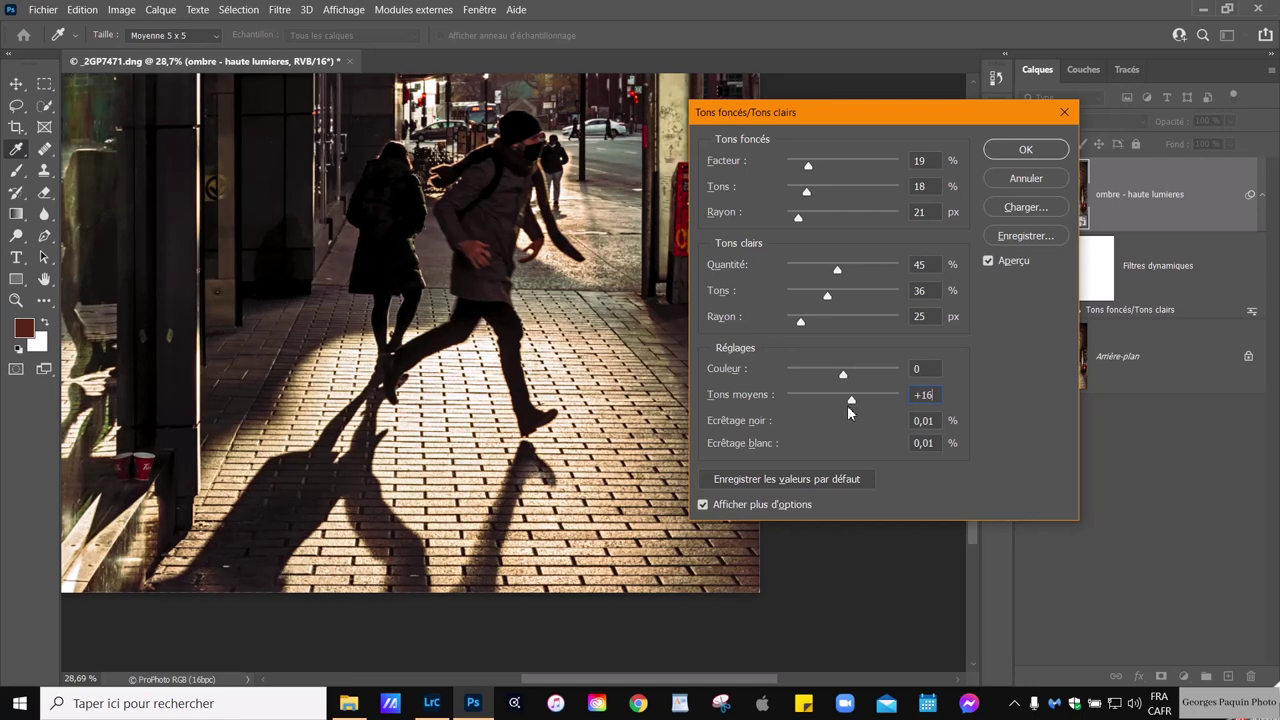
left_click_drag(843, 410, 854, 417)
left_click_drag(853, 408, 857, 413)
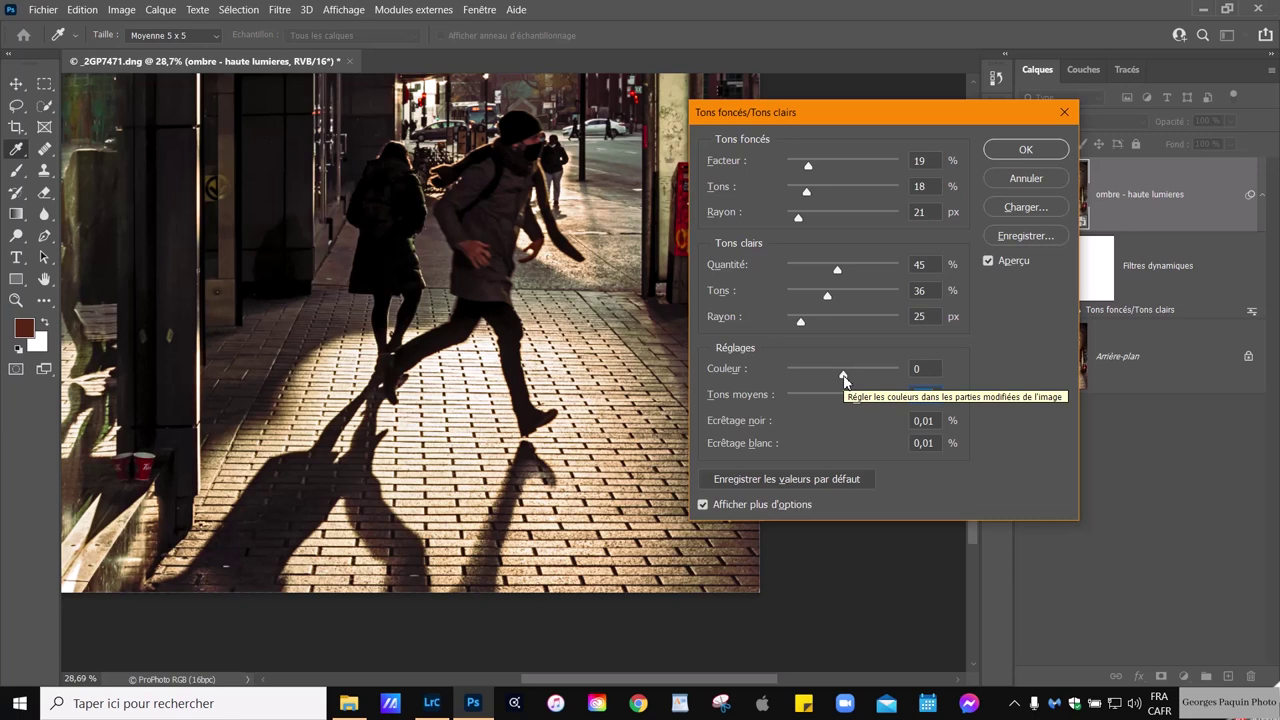
left_click_drag(843, 375, 871, 371)
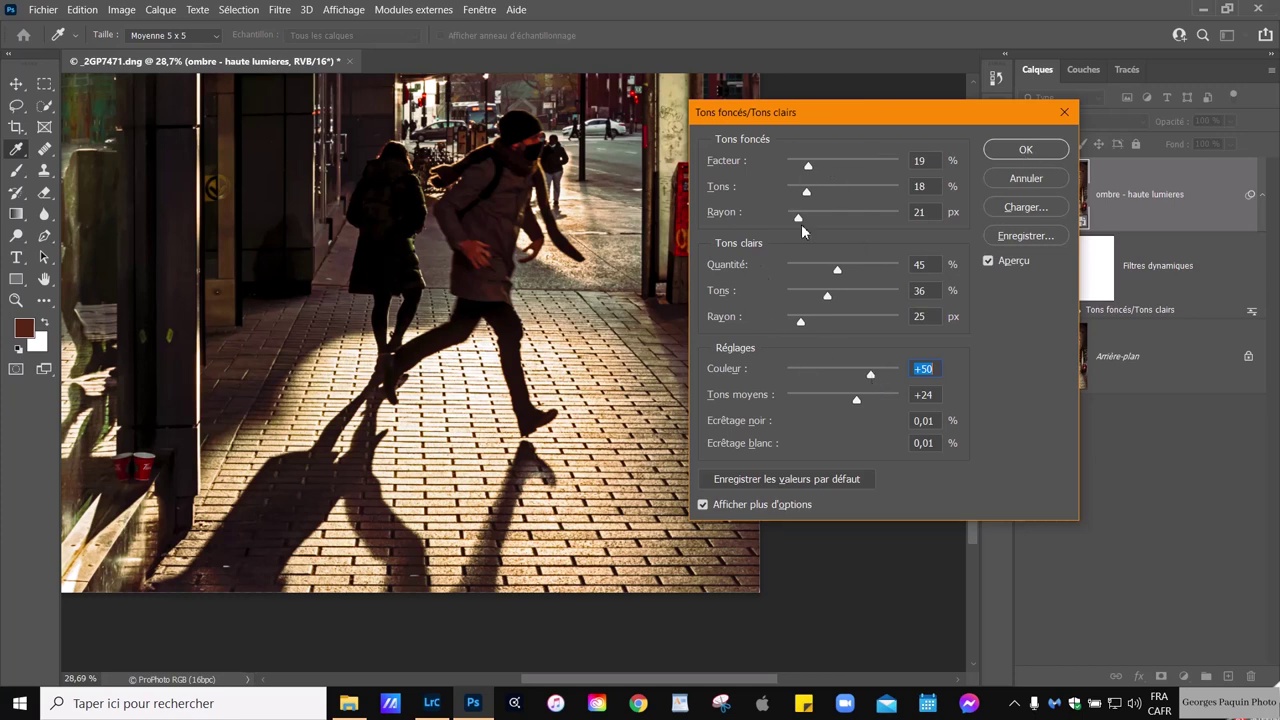
left_click(1025, 149)
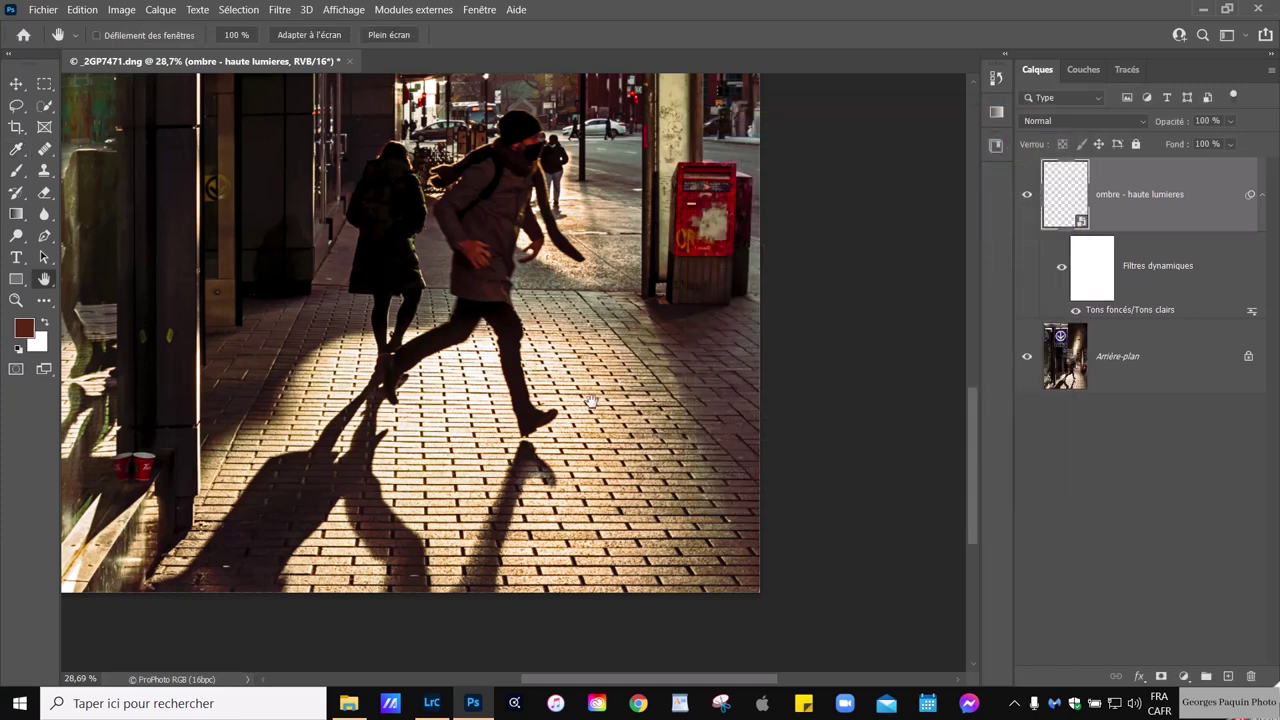
Hide and reshow the ombre - haute lumieres layer to compare the filter against the original
scroll(591, 401, "down", 3)
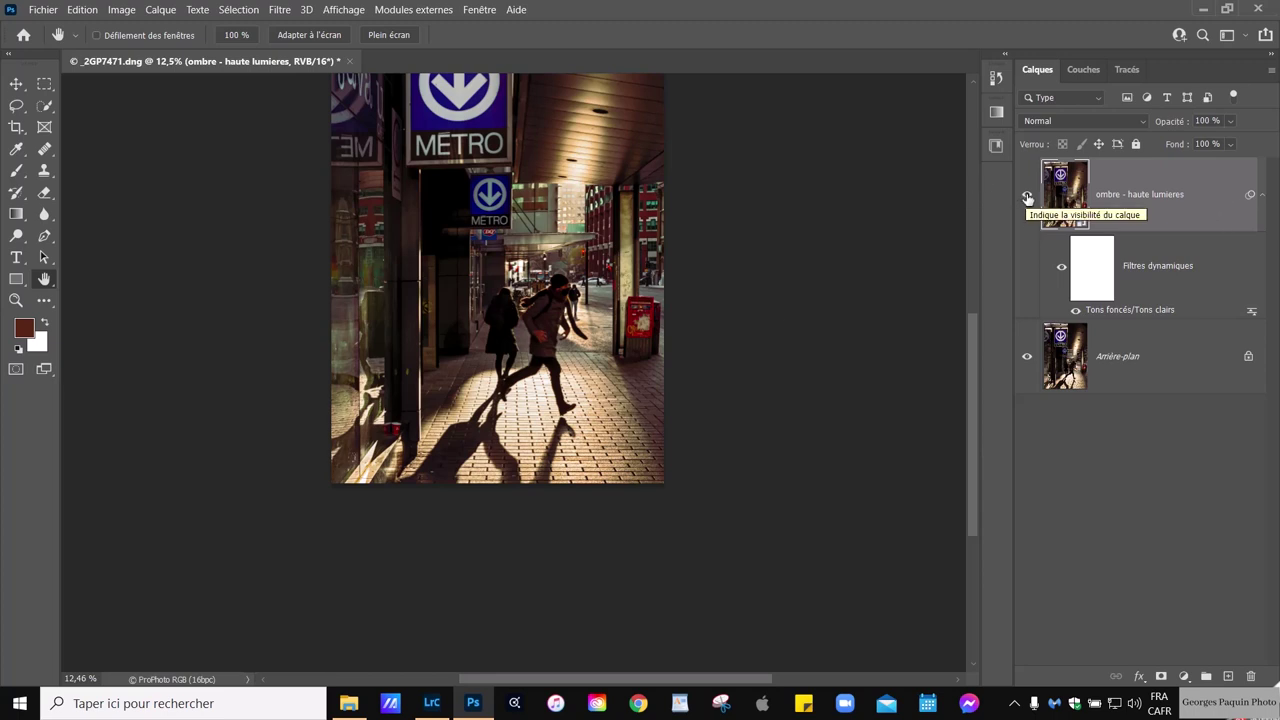
scroll(549, 415, "down", 2)
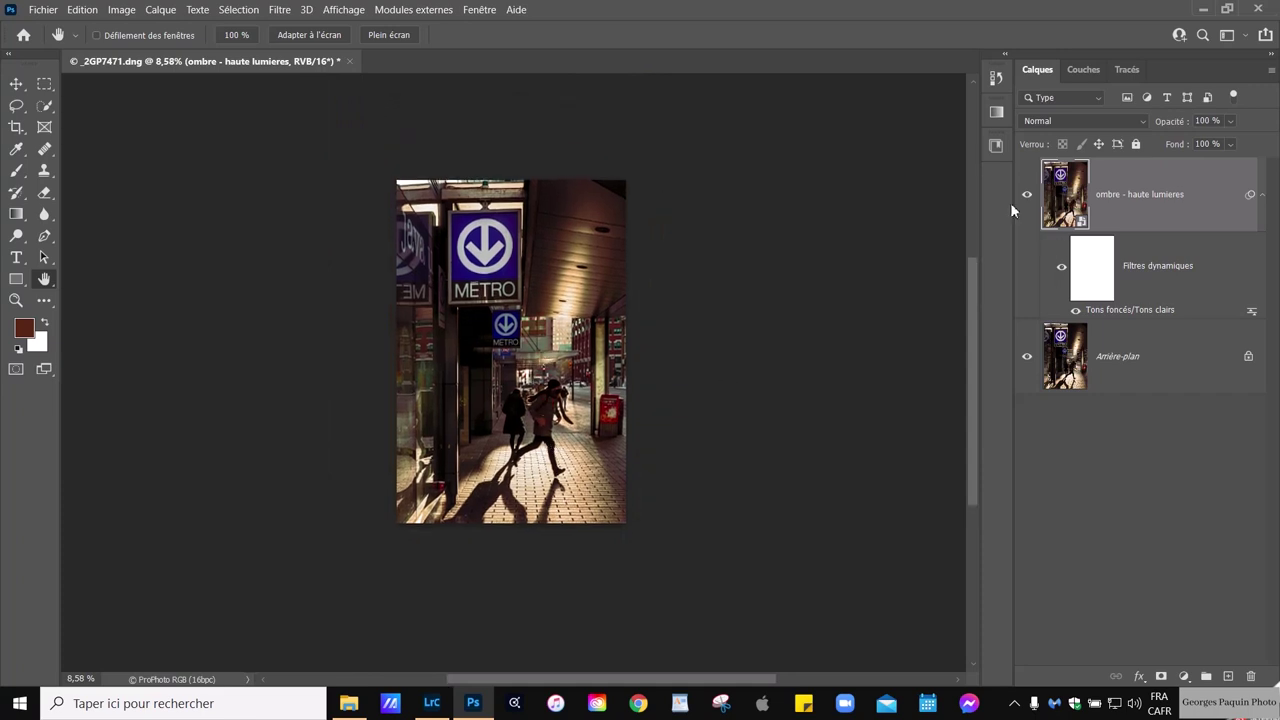
left_click(1025, 194)
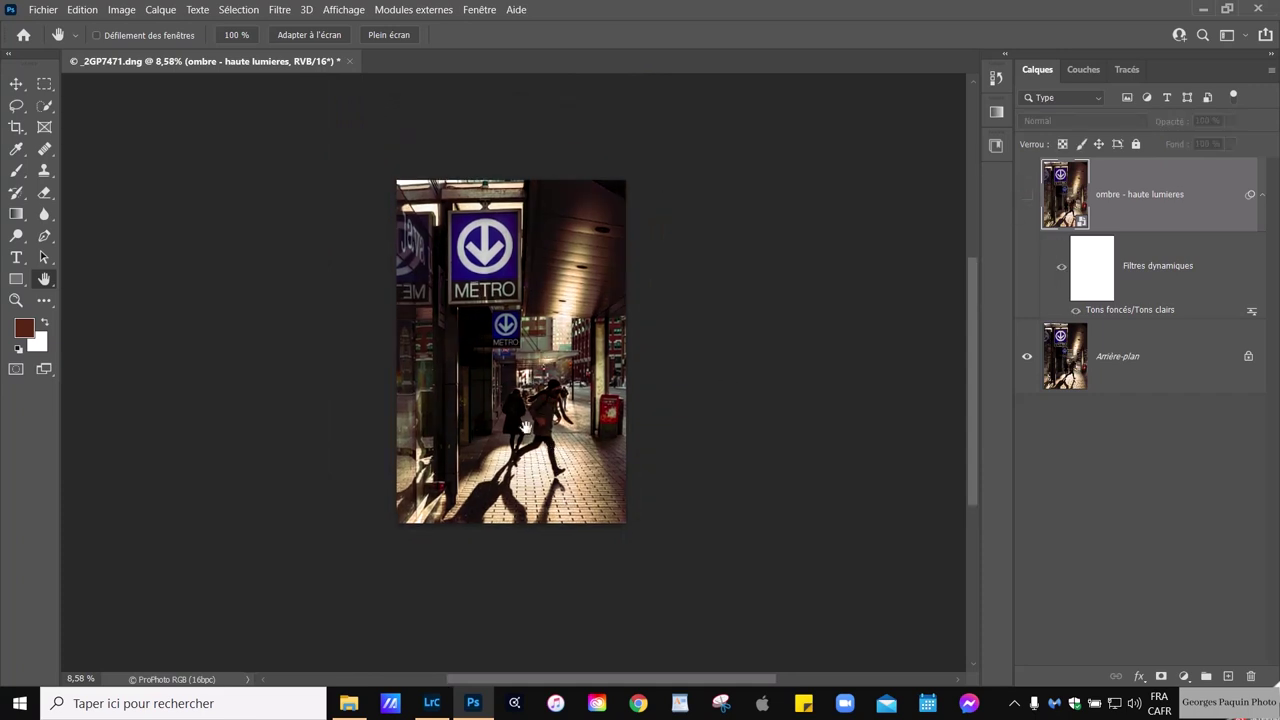
scroll(556, 418, "up", 2)
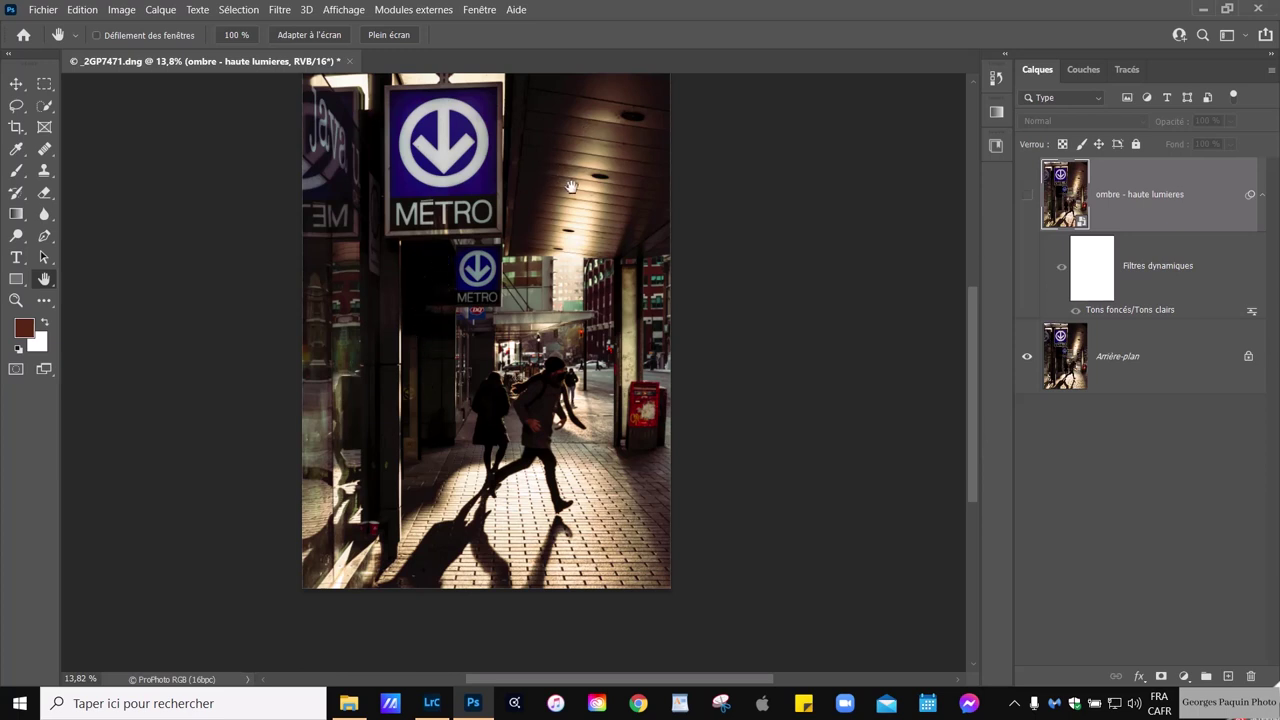
left_click(1028, 196)
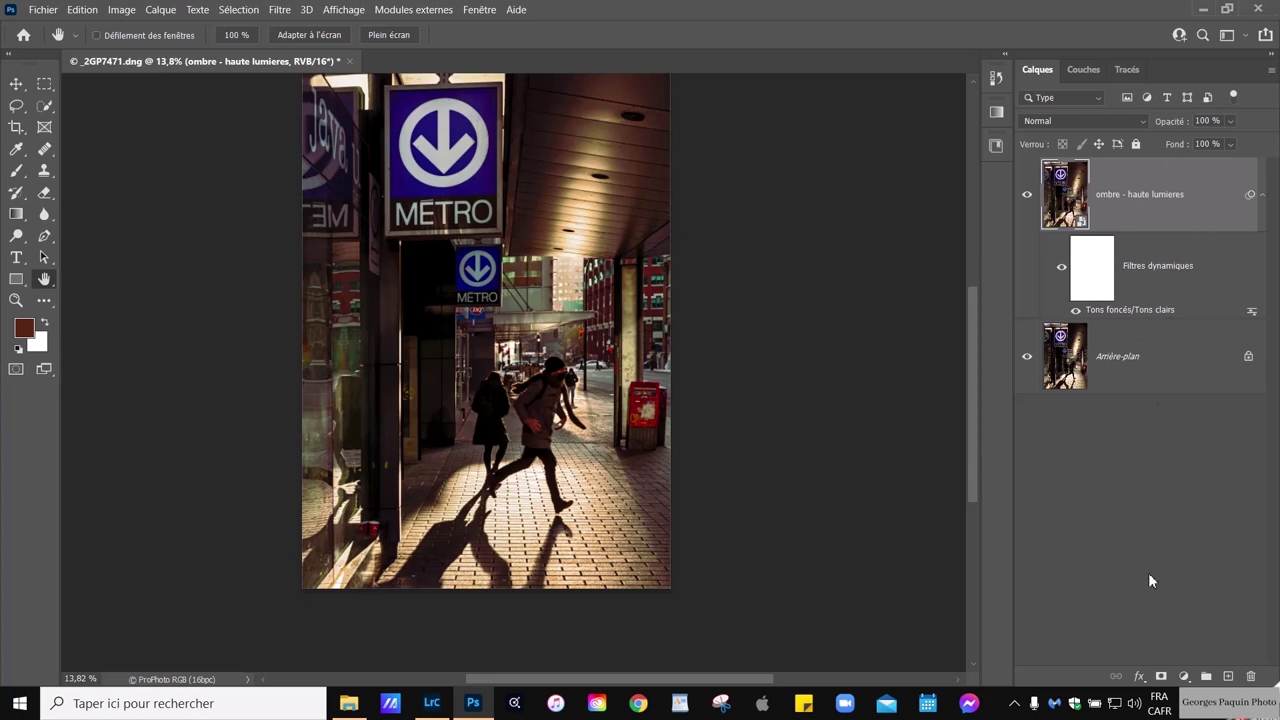
Add a layer mask to ombre - haute lumieres and set up a brush of size 1214
left_click(1161, 677)
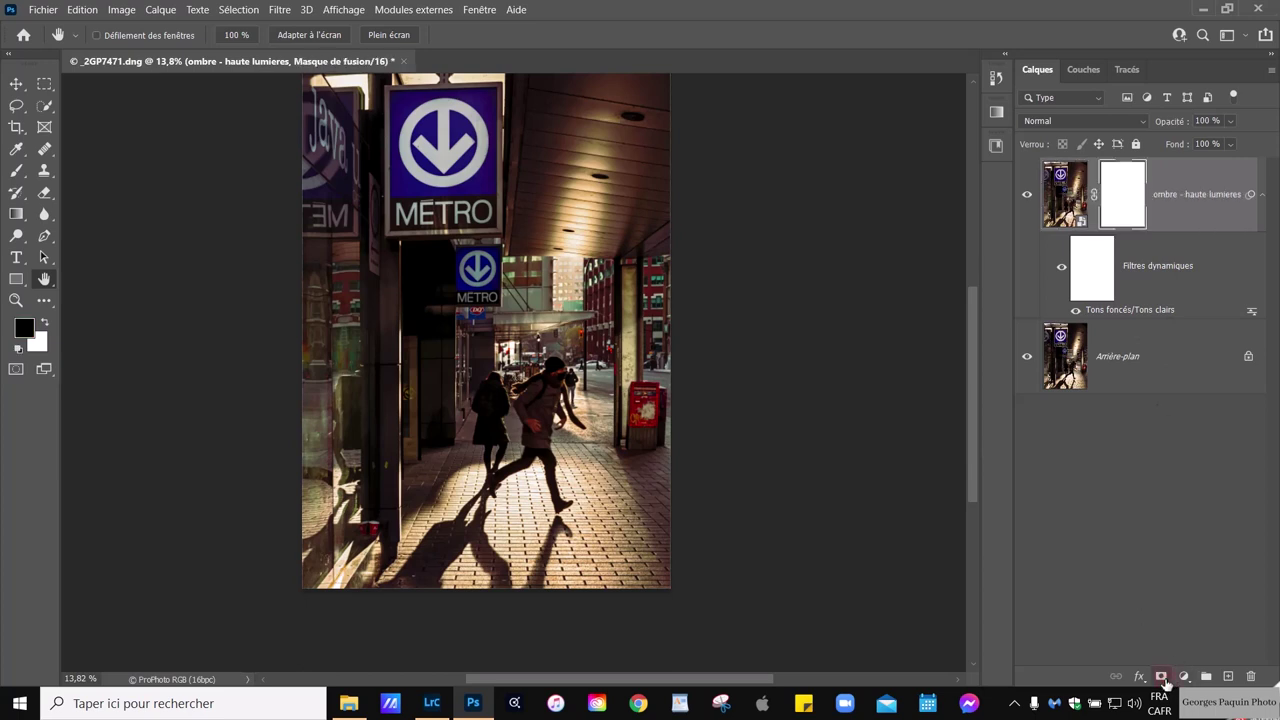
left_click_drag(610, 290, 593, 371)
key("b")
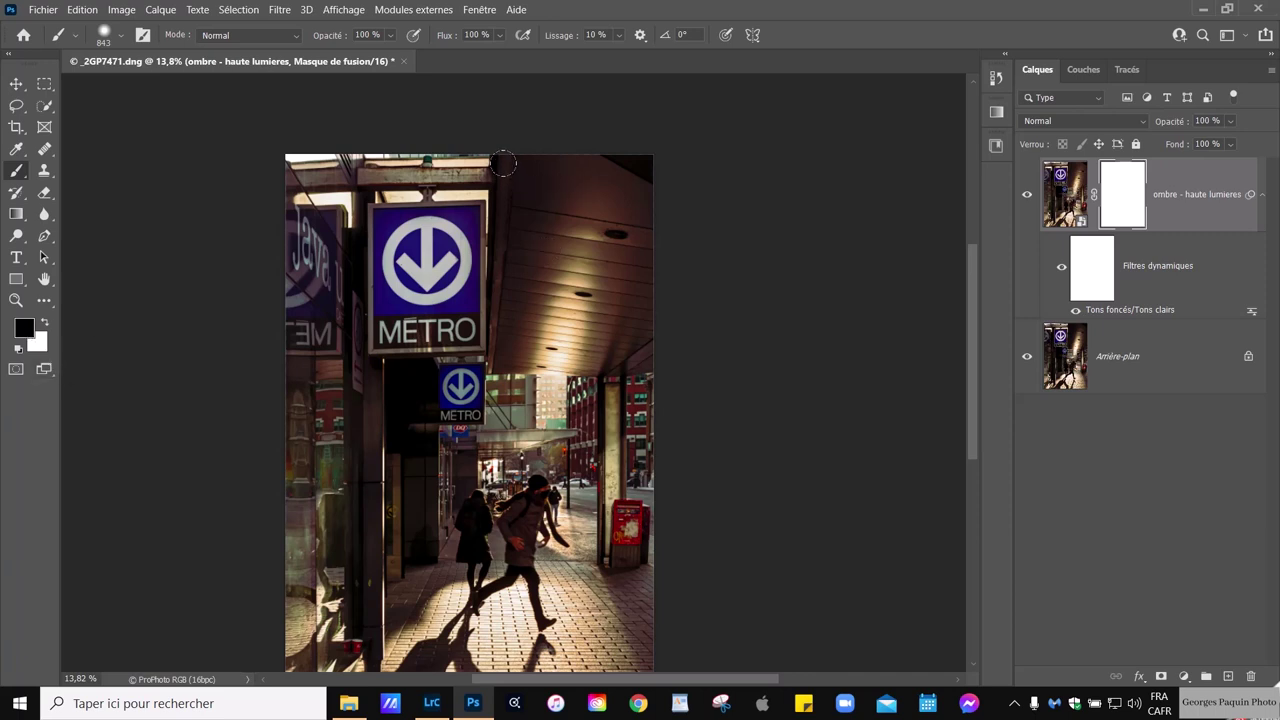
left_click_drag(503, 163, 540, 185)
Paint black on the mask over the ceiling right of the METRO sign and the left strip
mouse_move(492, 125)
left_mouse_down()
mouse_move(545, 300)
mouse_move(600, 300)
mouse_move(640, 250)
left_mouse_up()
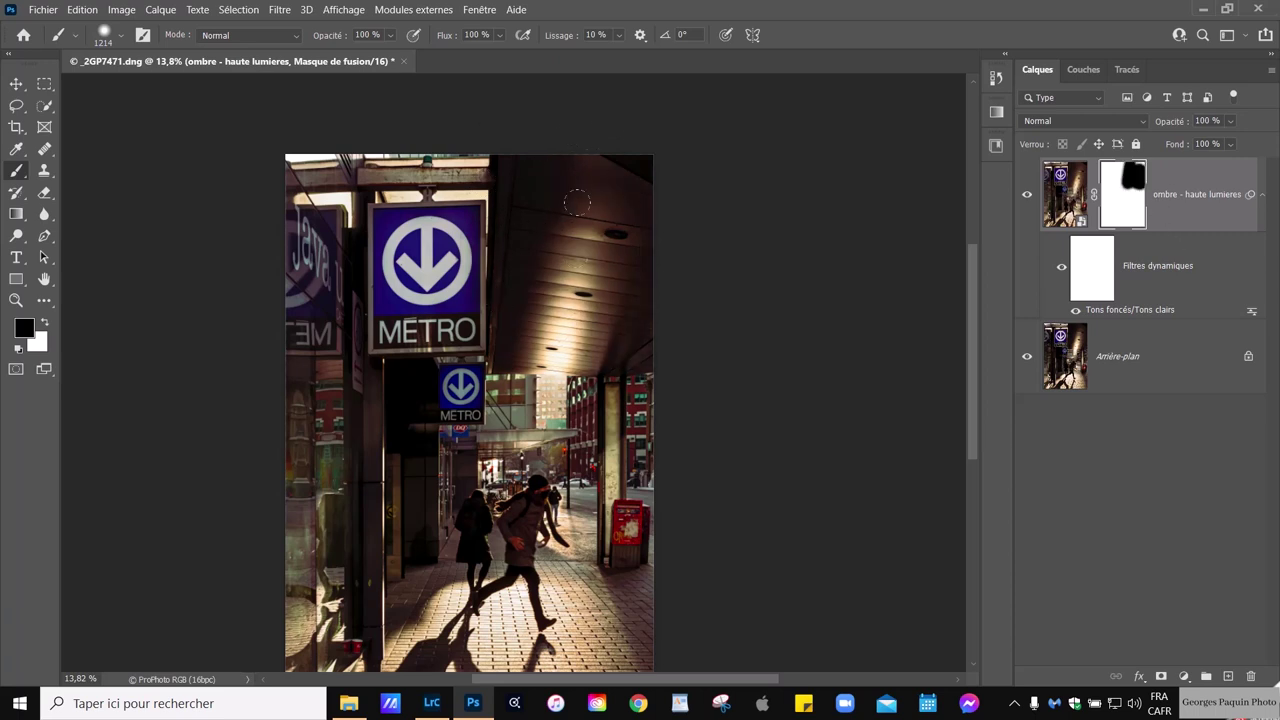
left_click_drag(588, 122, 613, 158)
left_click_drag(285, 156, 330, 660)
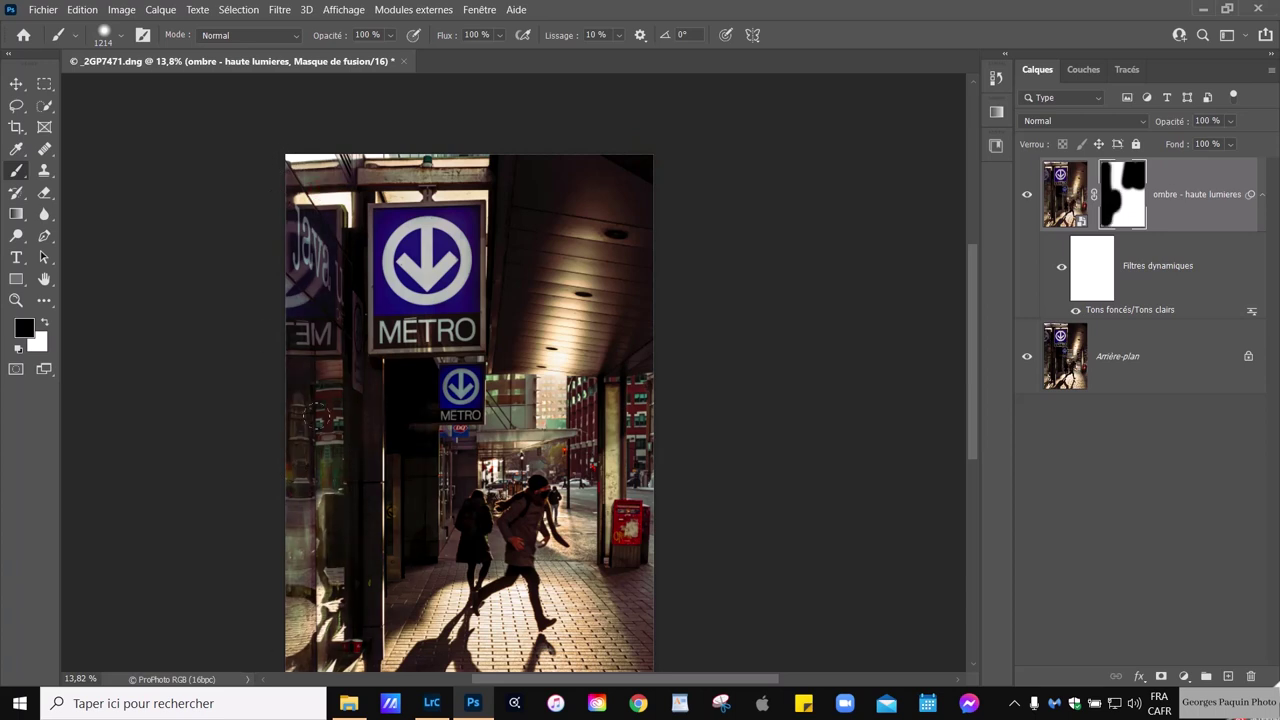
left_click_drag(418, 445, 426, 339)
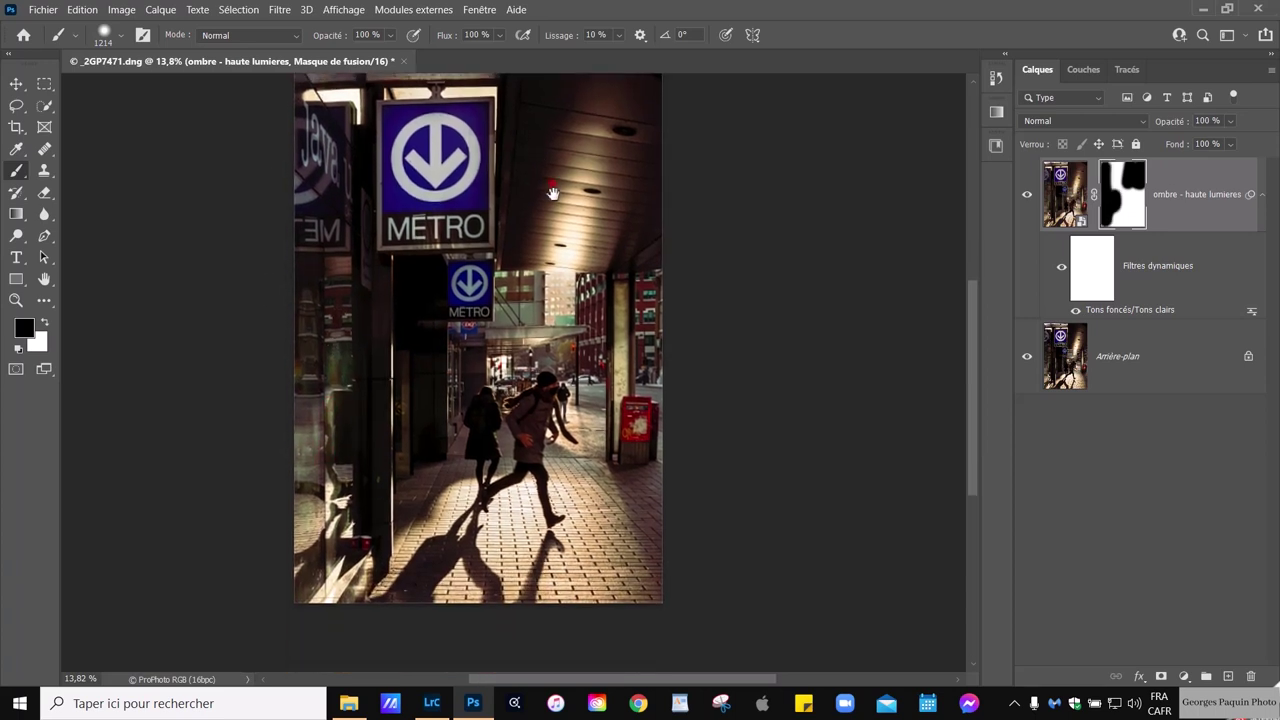
left_click_drag(556, 139, 535, 205)
left_click_drag(601, 239, 620, 106)
left_click_drag(294, 224, 298, 400)
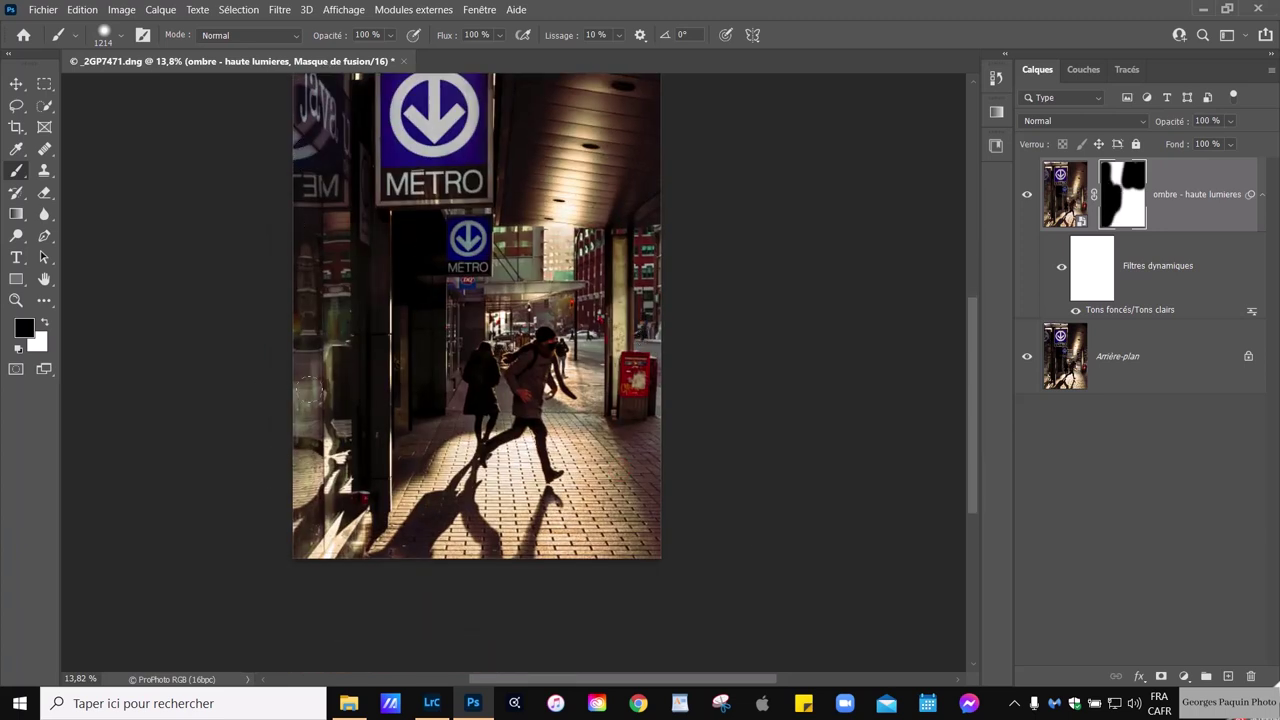
Switch from the mask view back to the photo and zoom to review the masked adjustment
left_click(1122, 200, "alt")
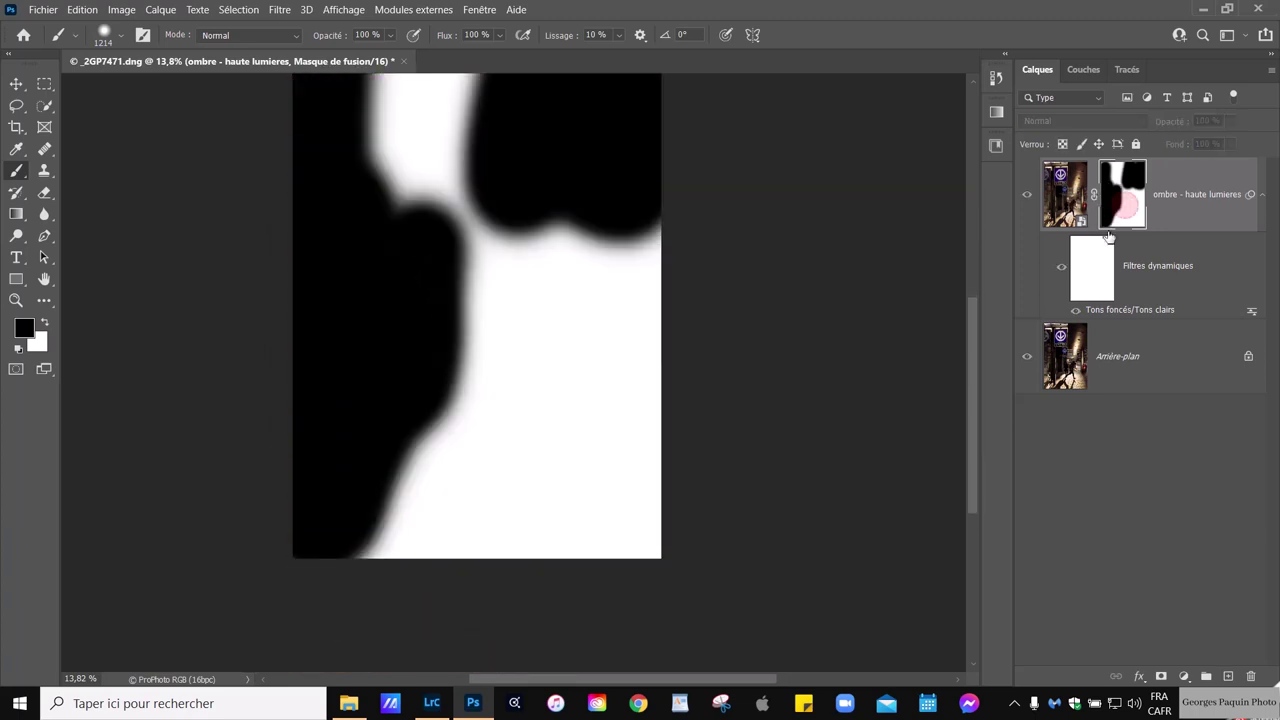
scroll(493, 350, "down", 2)
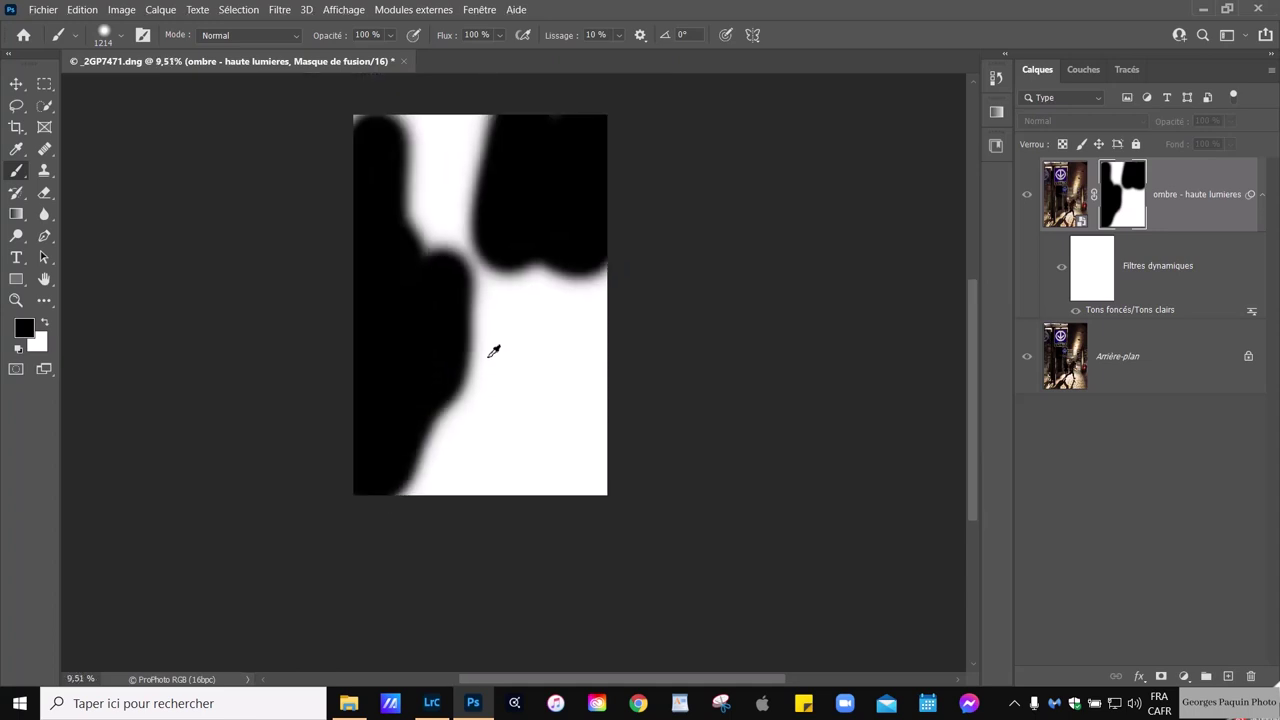
left_click(1122, 218, "alt")
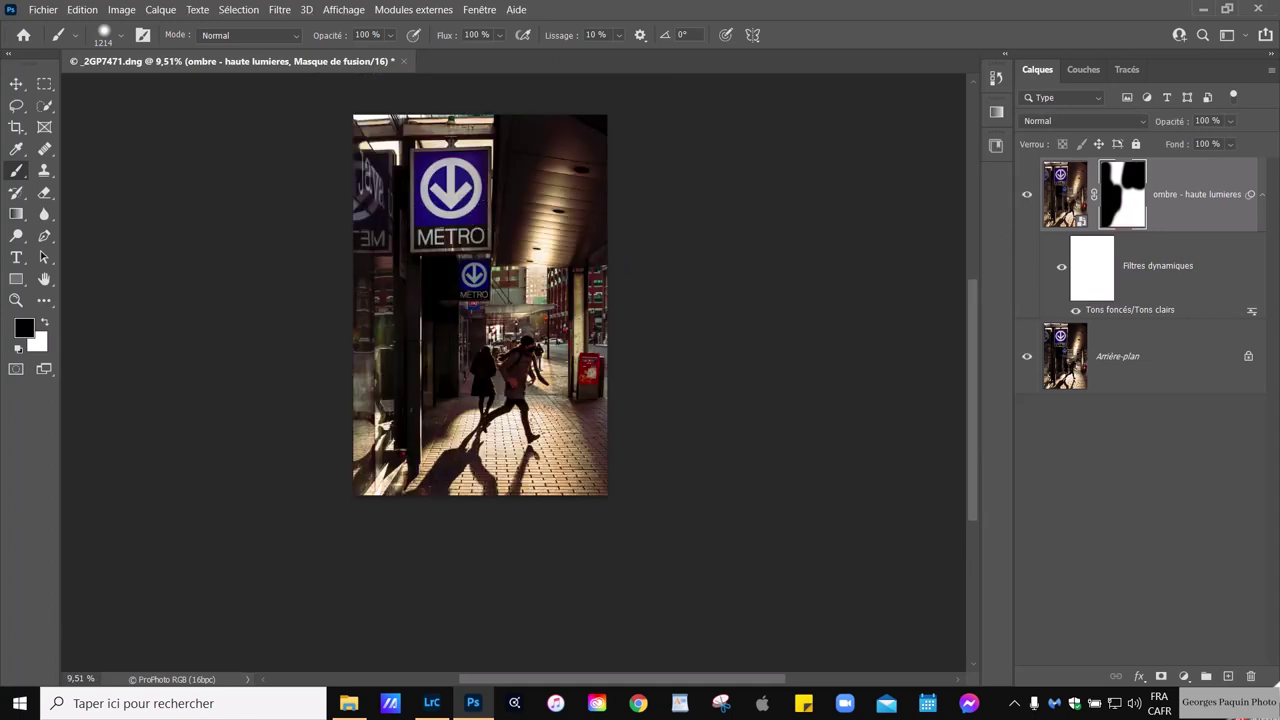
scroll(567, 434, "up", 1)
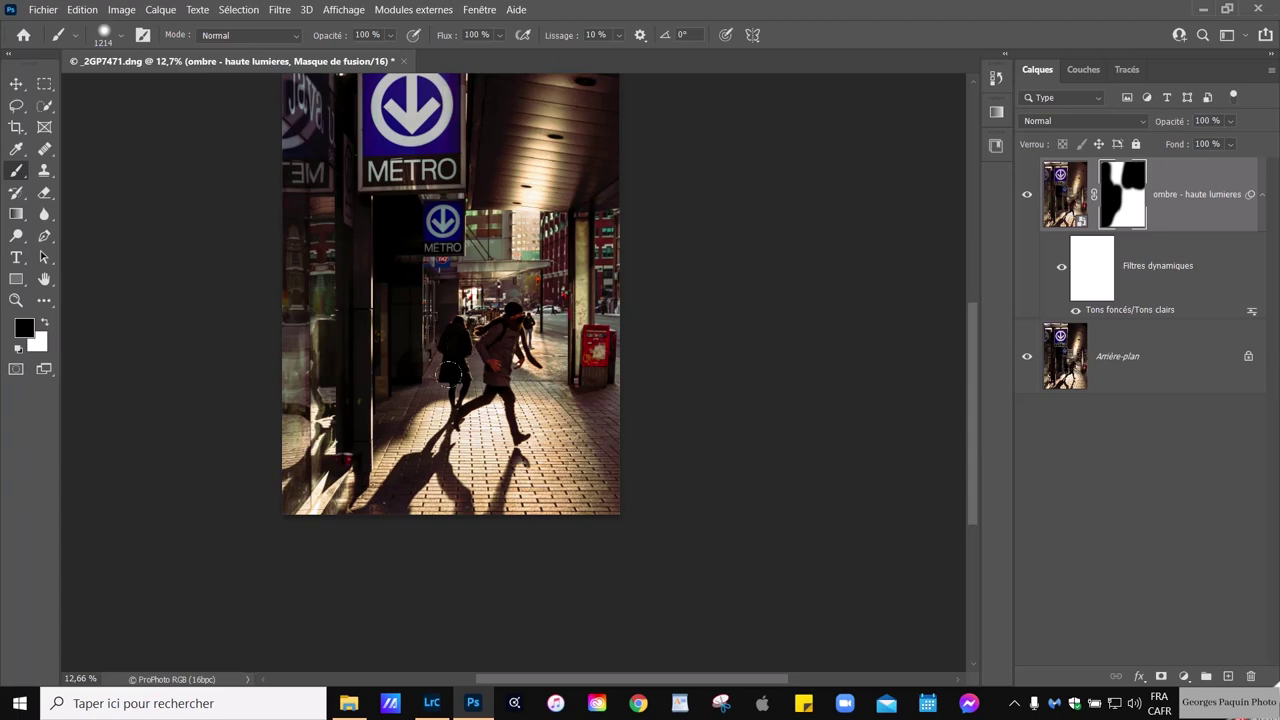
scroll(515, 302, "down", 1)
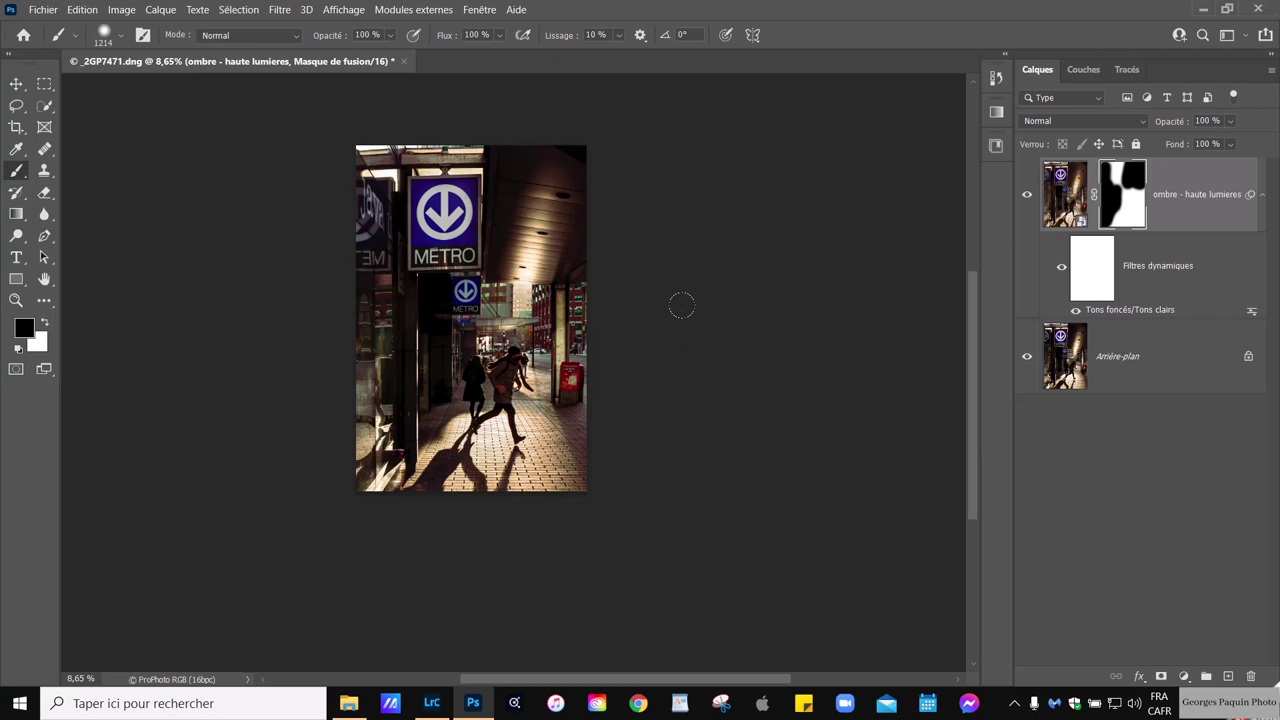
scroll(510, 333, "up", 2)
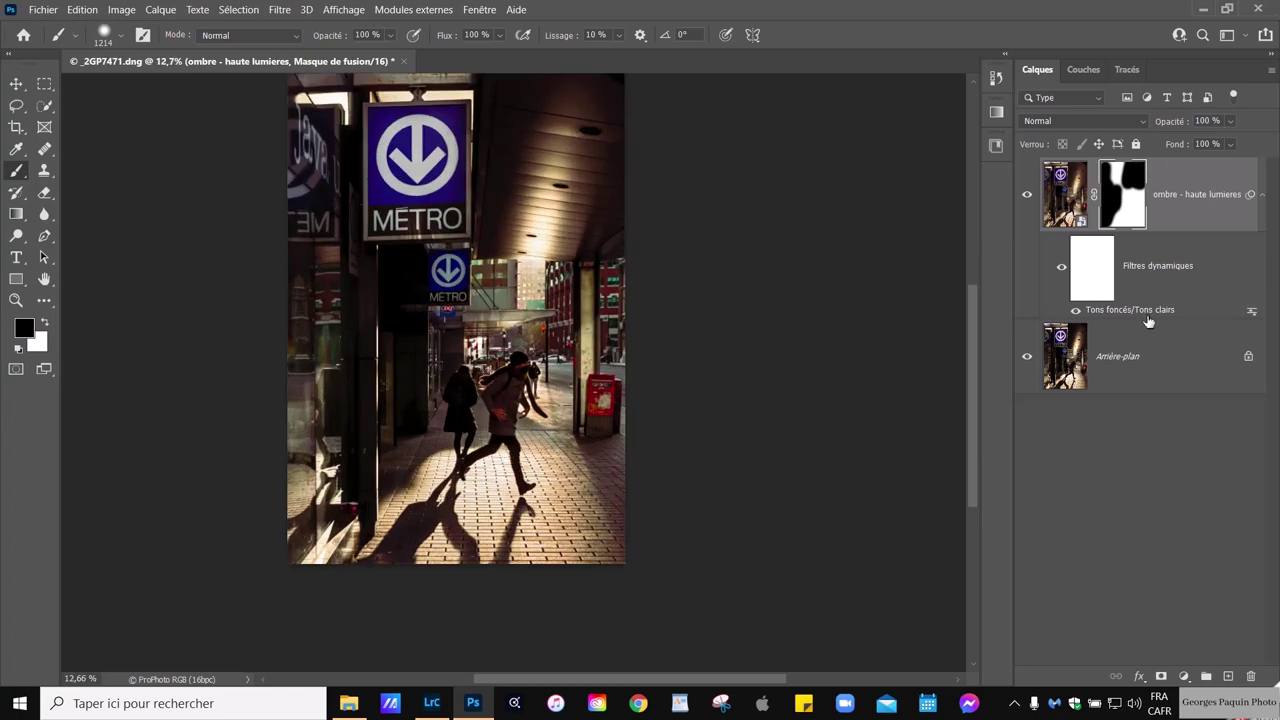